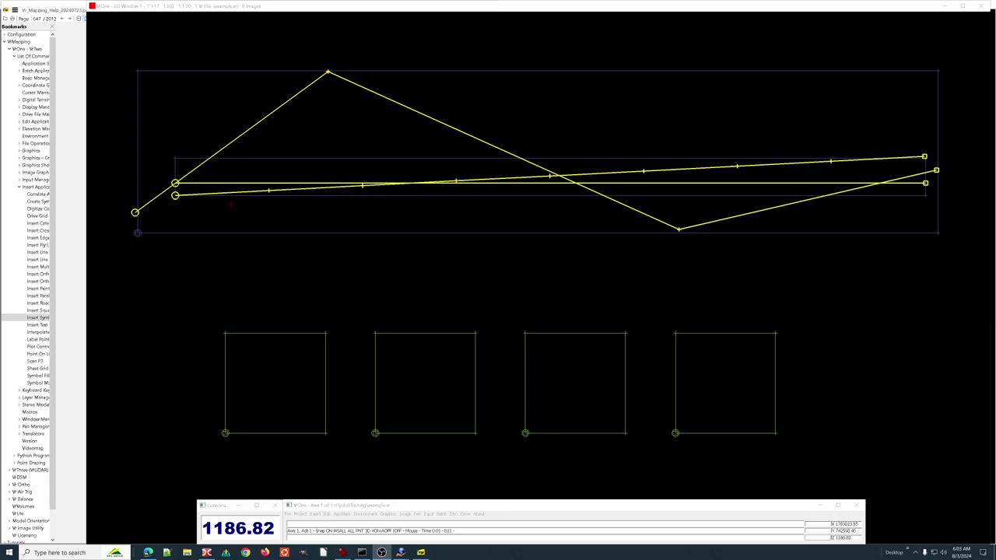
Open the Insert Fly Line help page (page 595) beside the VrOne drawing.
left_click(34, 246)
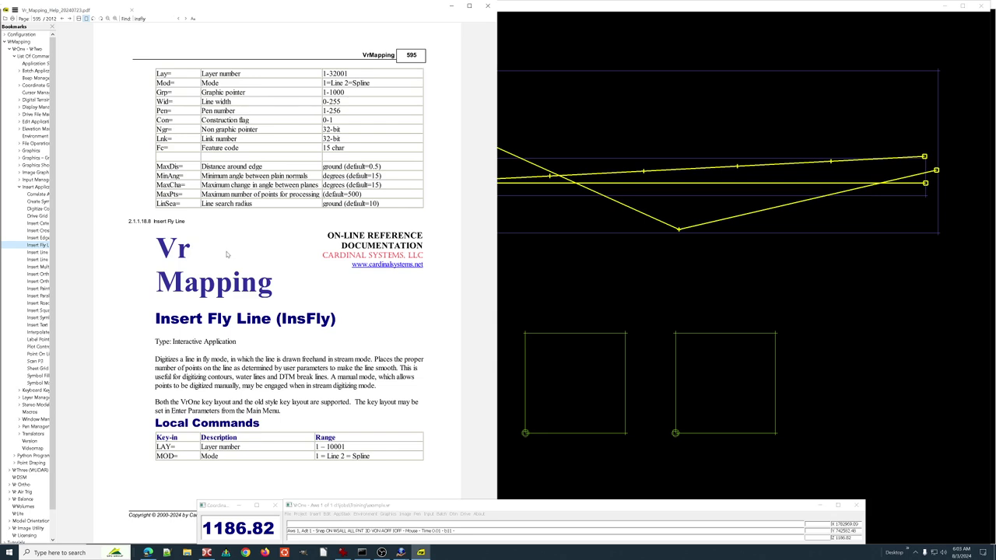
Scroll the help PDF to the page-596 Parameters list, then return to the VrOne graphics window.
scroll(228, 254, "down", 2)
scroll(228, 254, "up", 2)
scroll(227, 254, "down", 1)
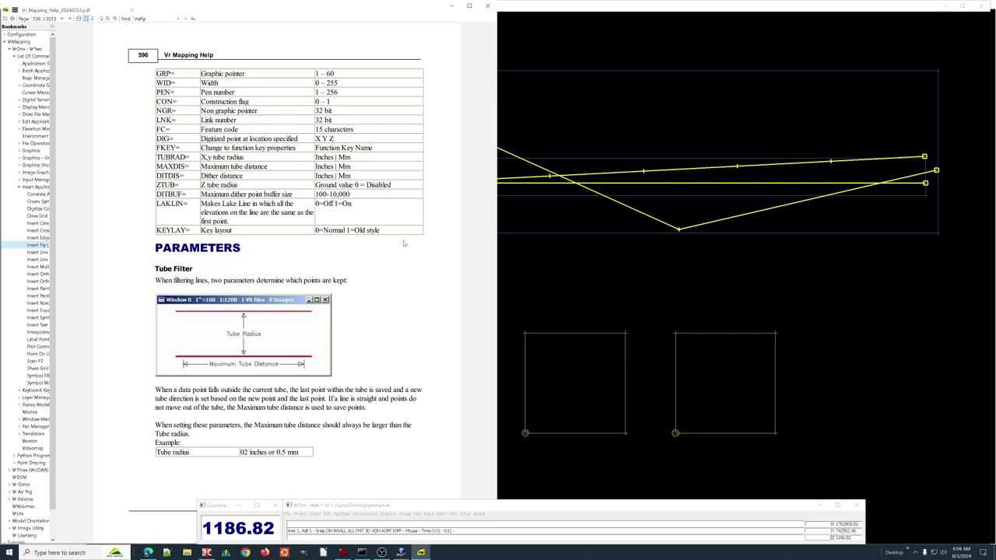
left_click(516, 240)
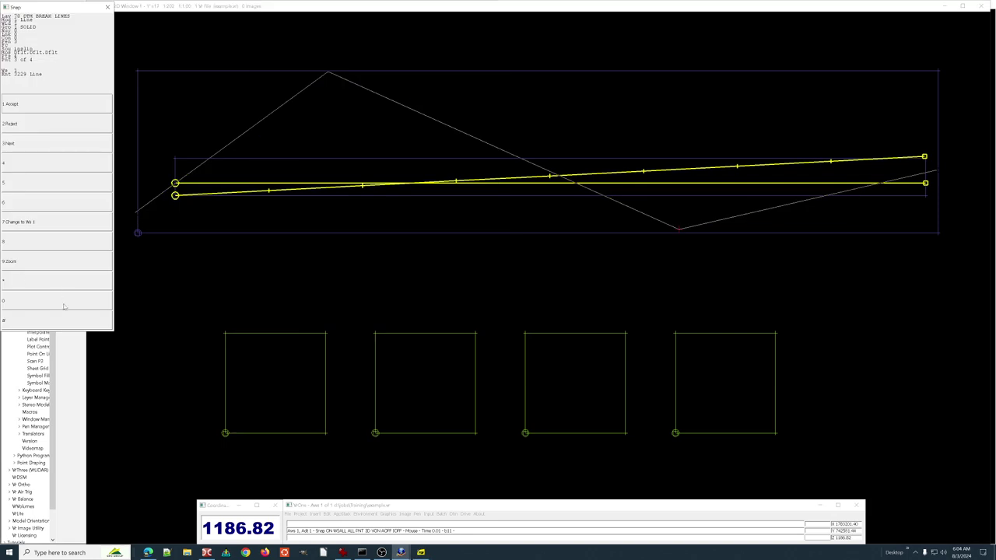
Dismiss the Snap dialog so the V-shaped line is not picked.
left_click(81, 321)
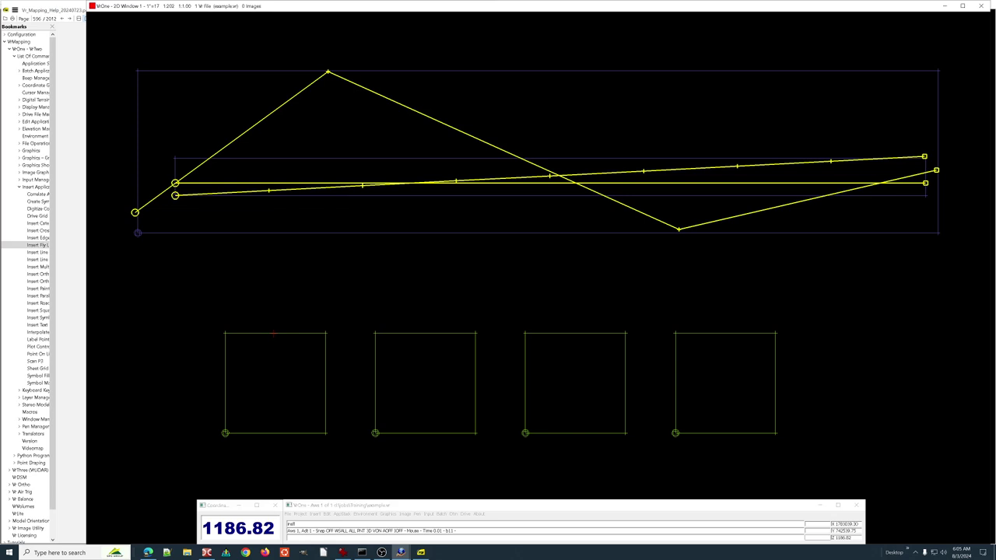
Start the Insert Fly Line command (insfly) and bring the help PDF back in front.
key("Return")
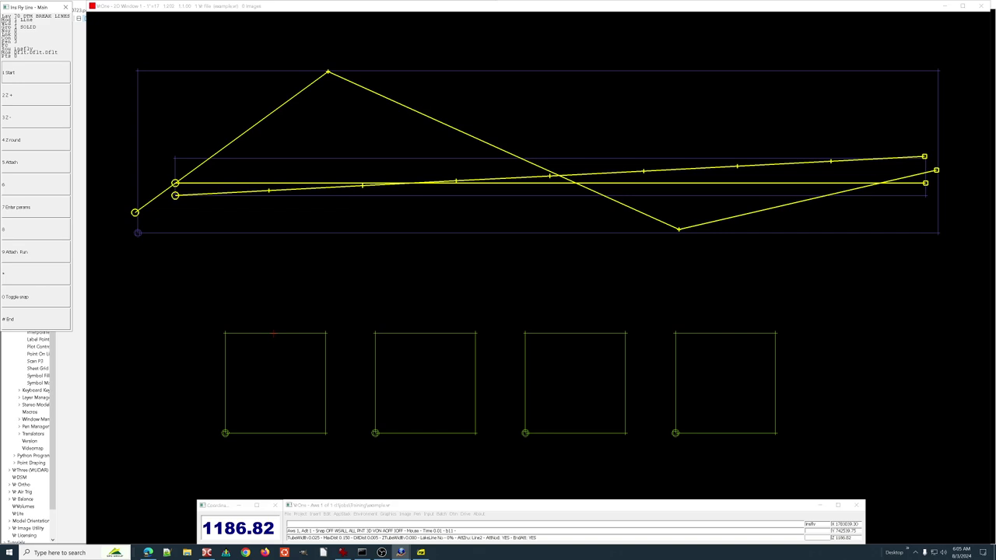
left_click(420, 552)
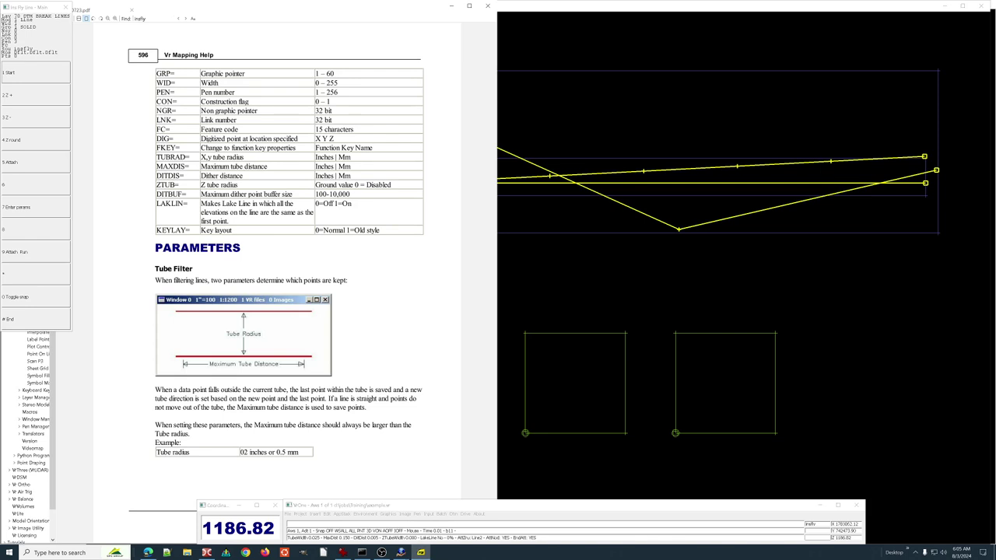
Page through help pages 595–598 on parameters and button assignments, then return to VrOne.
key("Page_Down")
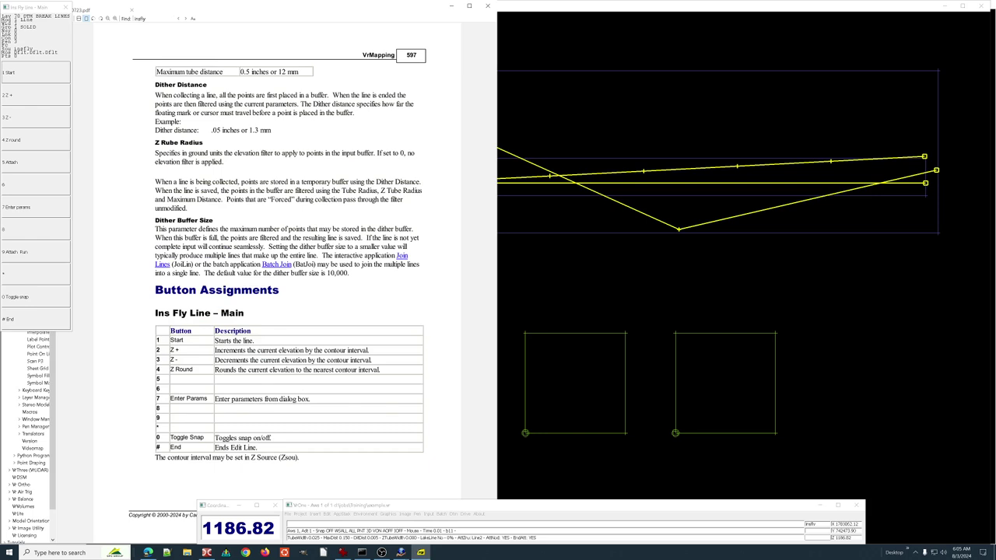
key("Page_Down")
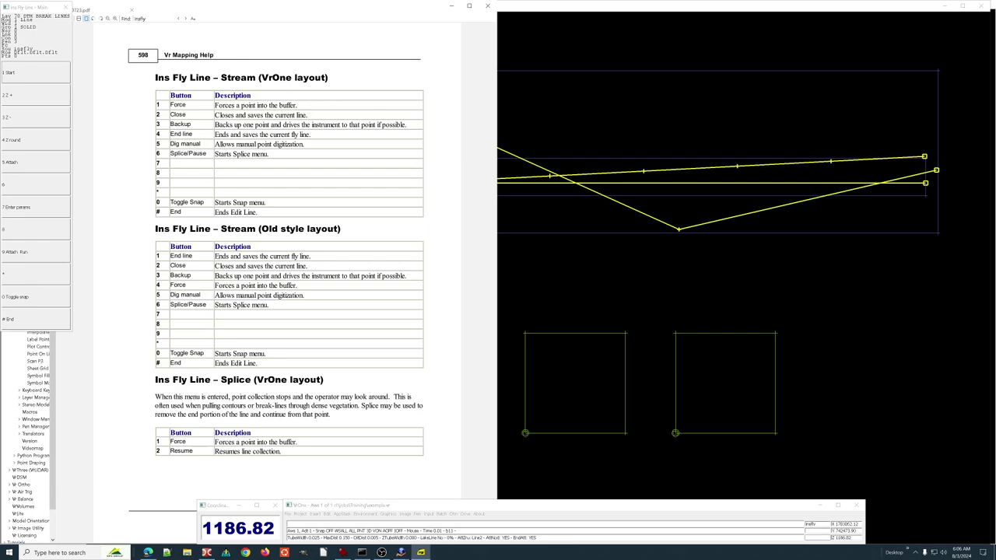
key("Page_Up")
key("Page_Up")
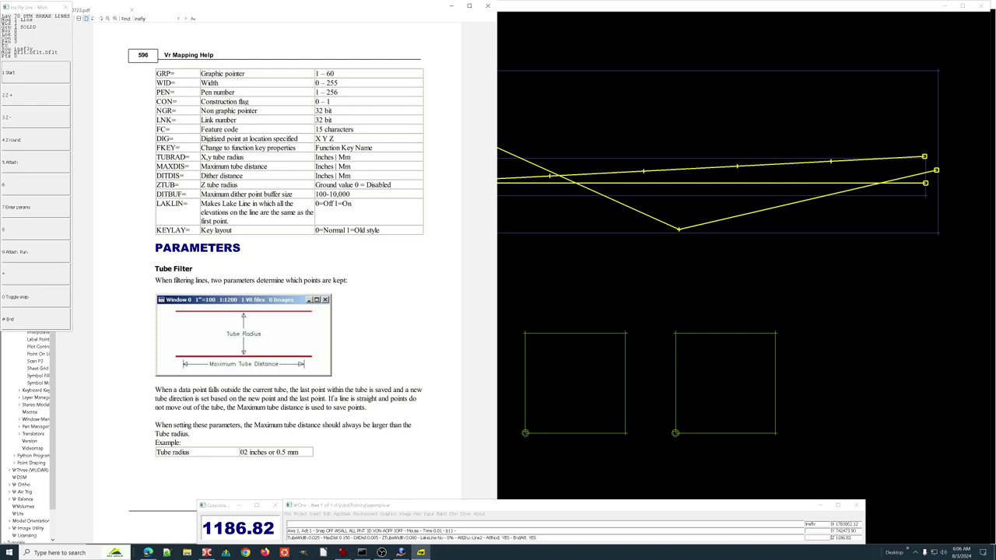
key("Page_Up")
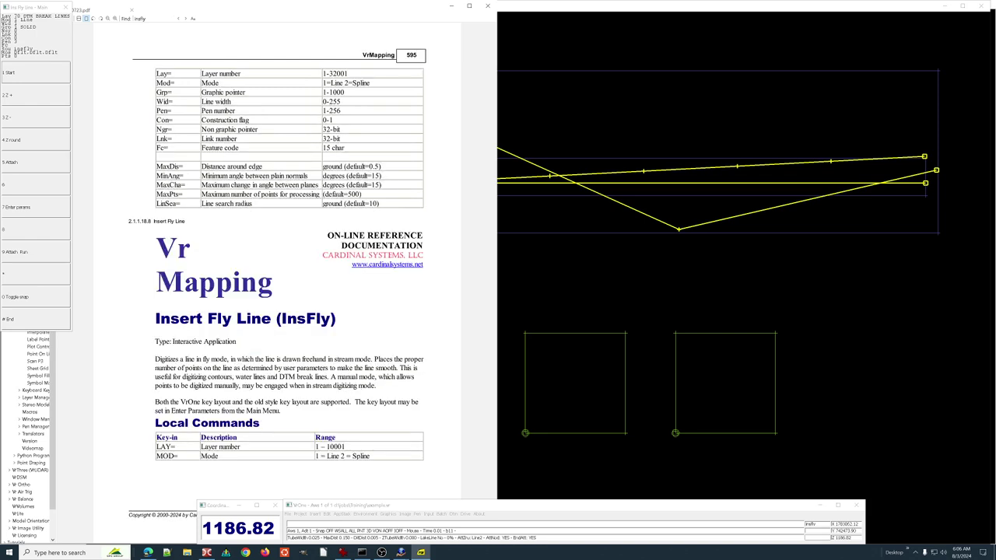
key("Page_Down")
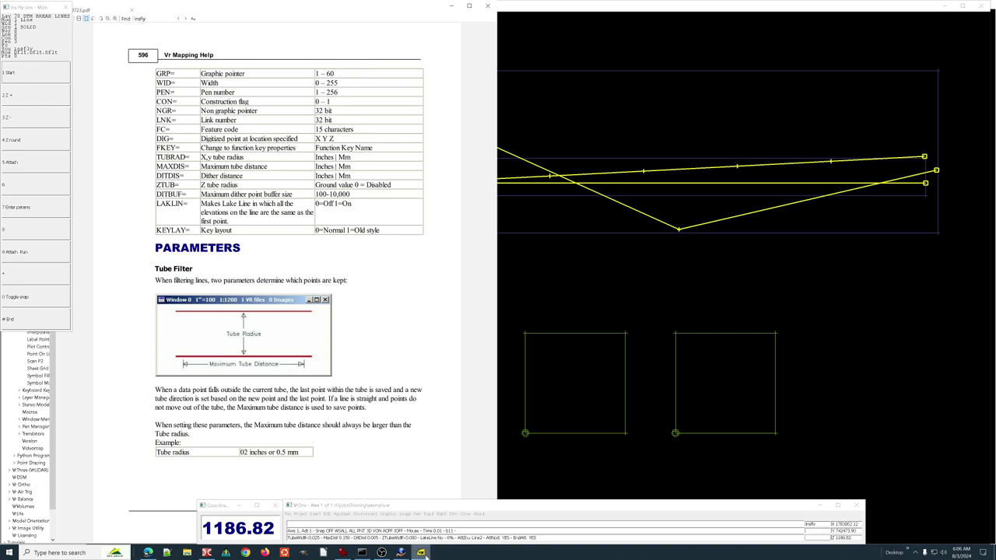
left_click(420, 552)
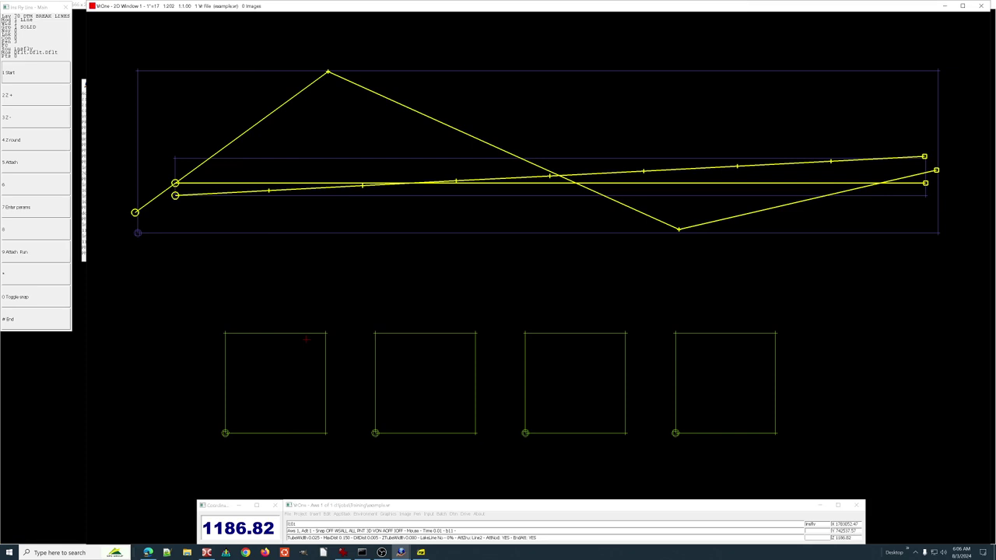
Set the active layer to 101 OBSCURED LIMIT (lay=101).
key("F5")
Stream-digitize a closed freehand circle inside the first box on layer 101.
key("1")
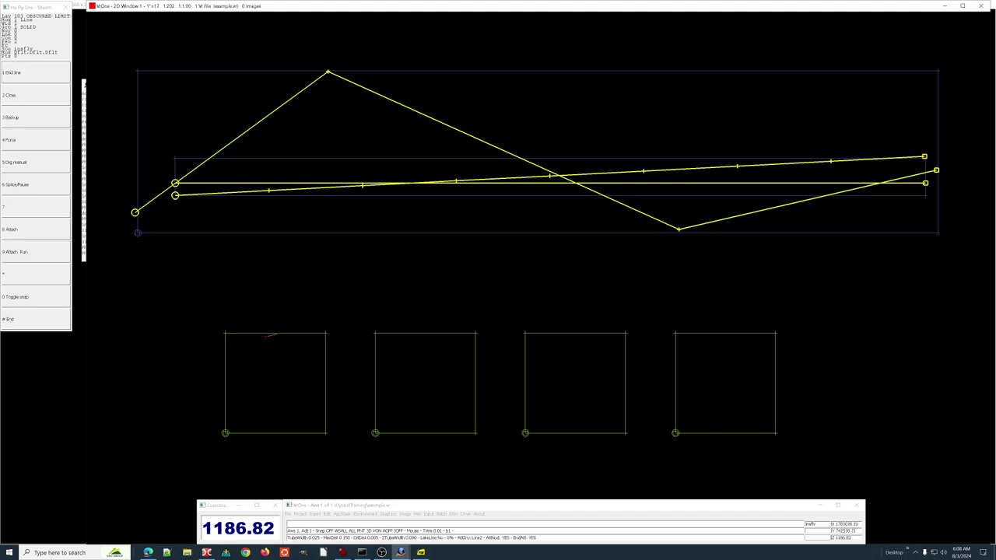
left_click_drag(250, 340, 243, 347)
left_click_drag(231, 402, 243, 420)
left_click_drag(295, 428, 320, 395)
key("2")
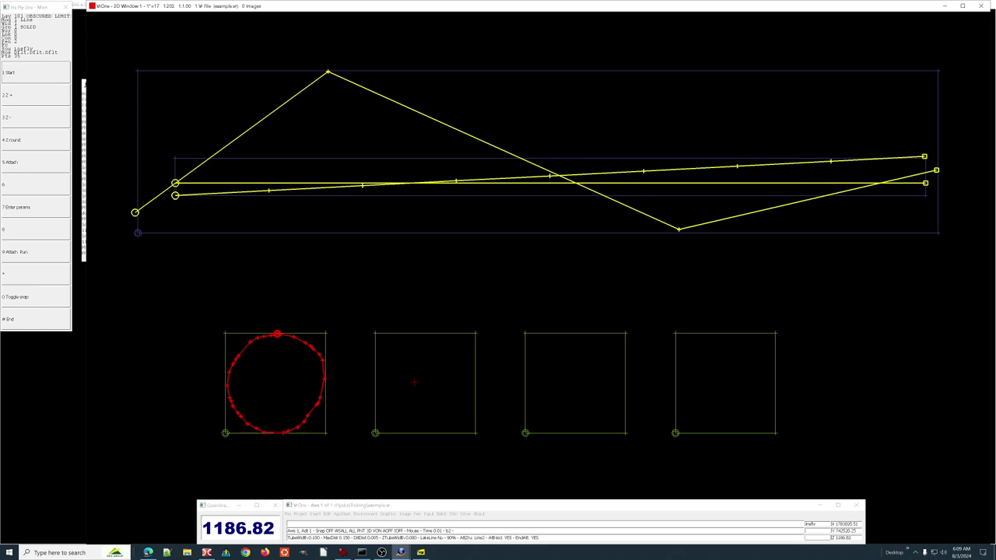
On layer 102 FORM LIMITS, trace a freehand circle in the second box, then set tube width 0.500.
key("Page_Up")
key("1")
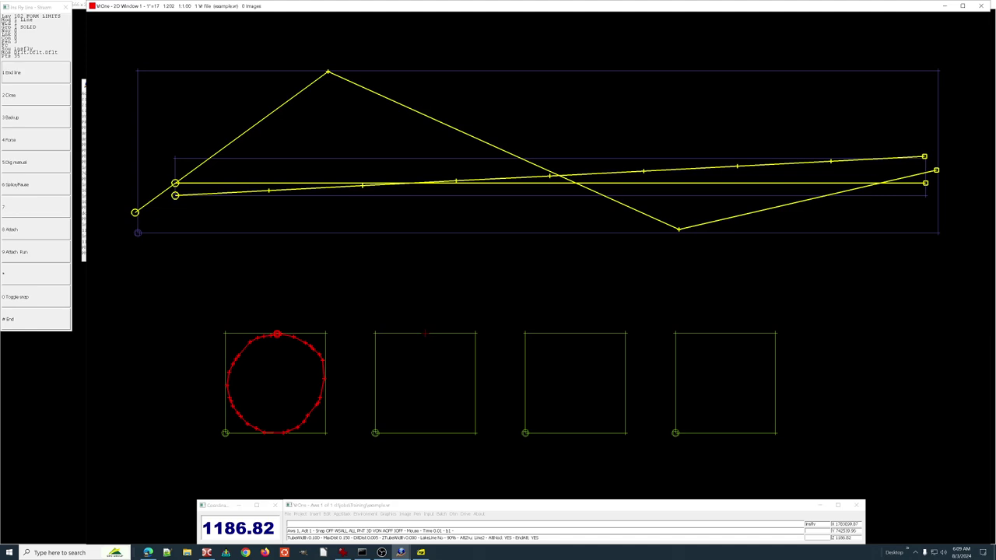
left_click(420, 336)
mouse_move(378, 398)
left_mouse_down()
mouse_move(414, 431)
mouse_move(457, 423)
mouse_move(471, 354)
mouse_move(476, 384)
mouse_move(448, 337)
left_mouse_up()
key("1")
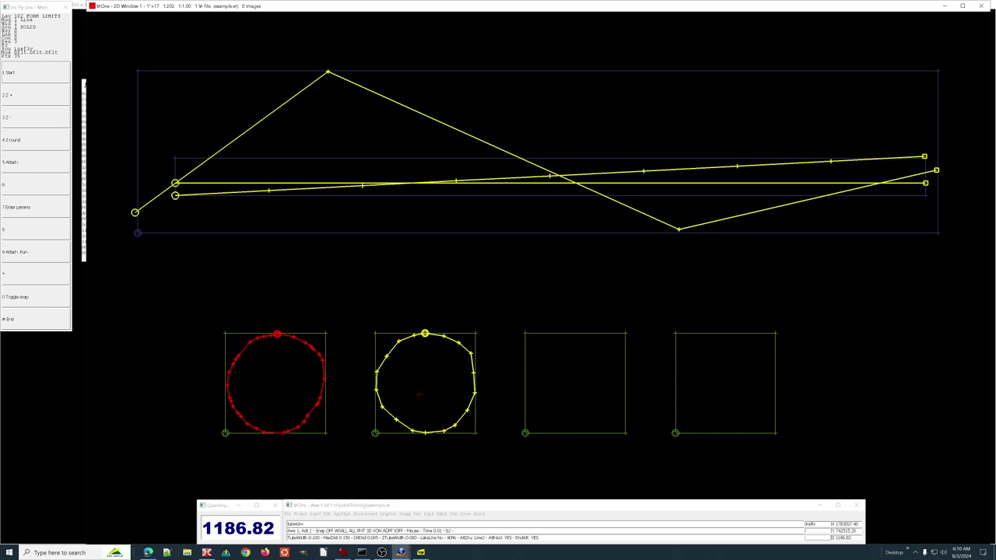
key("Return")
Trace a closed freehand circle in the third box, then undo it to leave the box empty.
key("1")
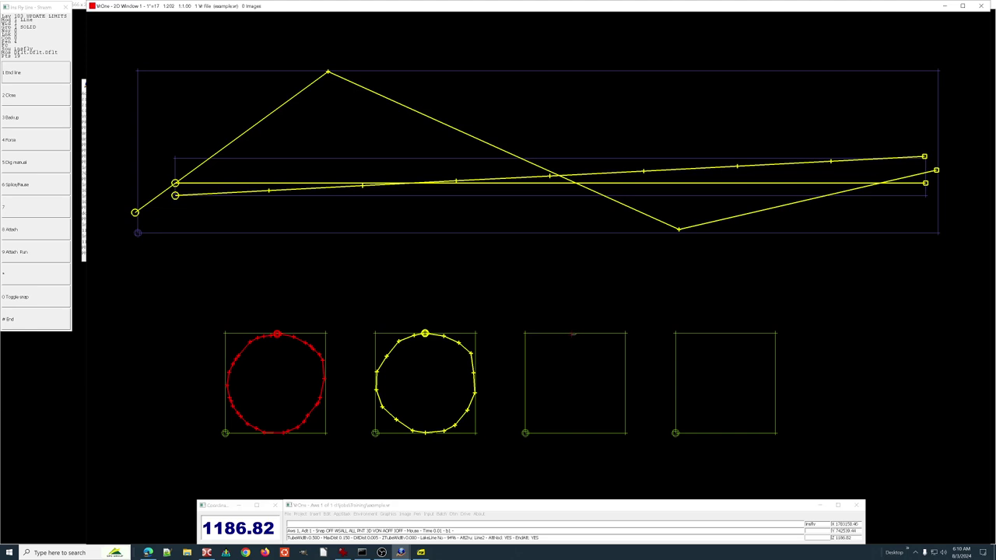
mouse_move(559, 337)
left_mouse_down()
mouse_move(525, 382)
mouse_move(530, 404)
mouse_move(575, 433)
mouse_move(606, 425)
mouse_move(622, 403)
mouse_move(623, 372)
mouse_move(593, 339)
left_mouse_up()
key("2")
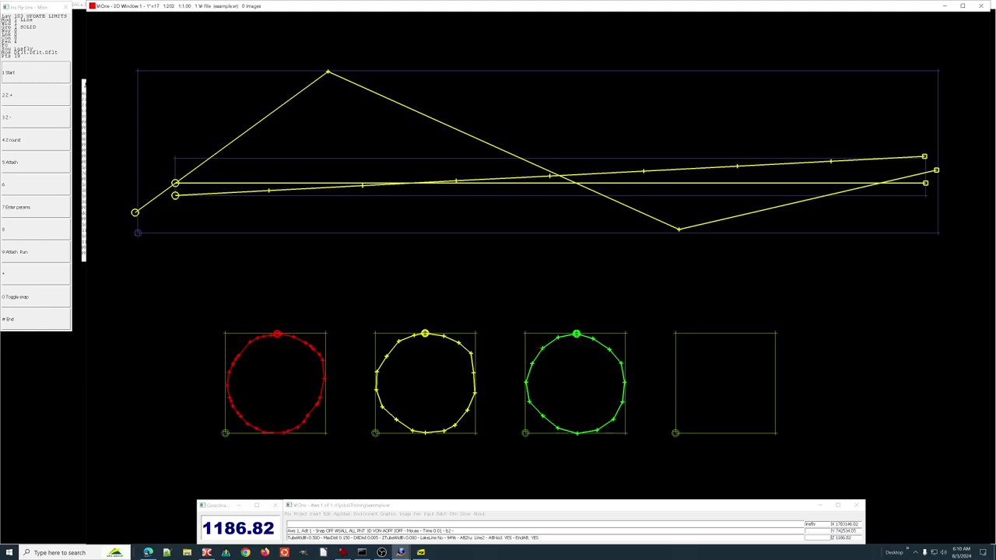
key("ctrl+z")
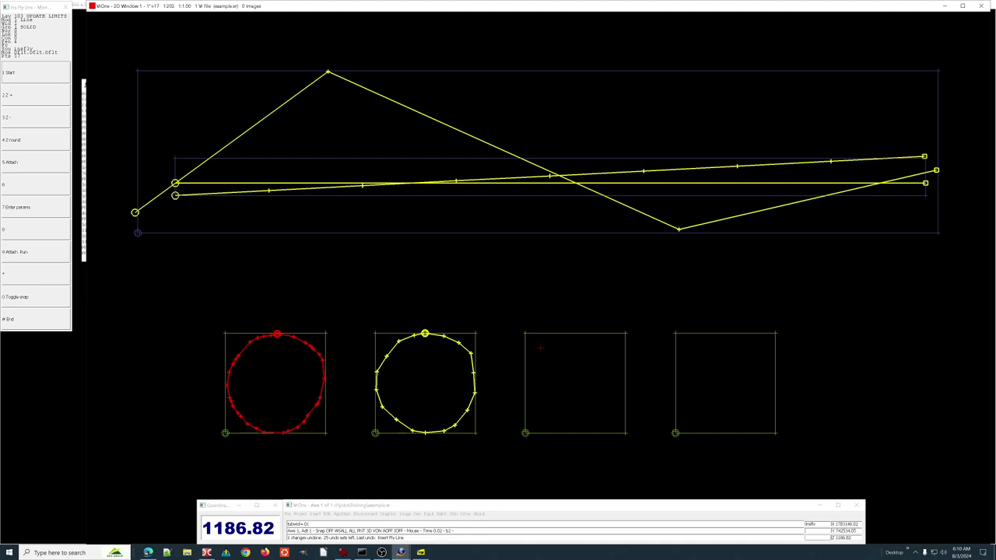
Set tube width 0.010 and stream a densely vertexed closed circle in the third box.
key("1")
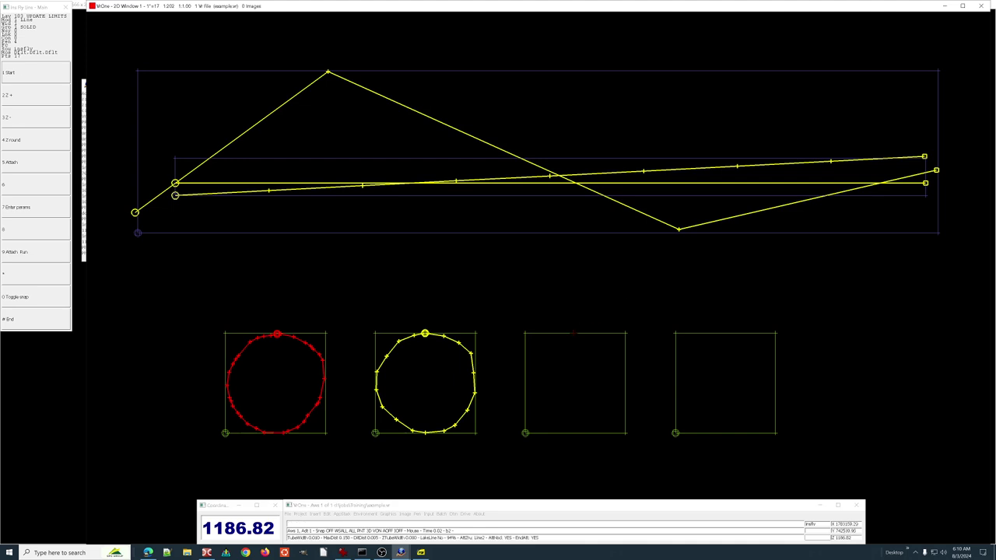
key("1")
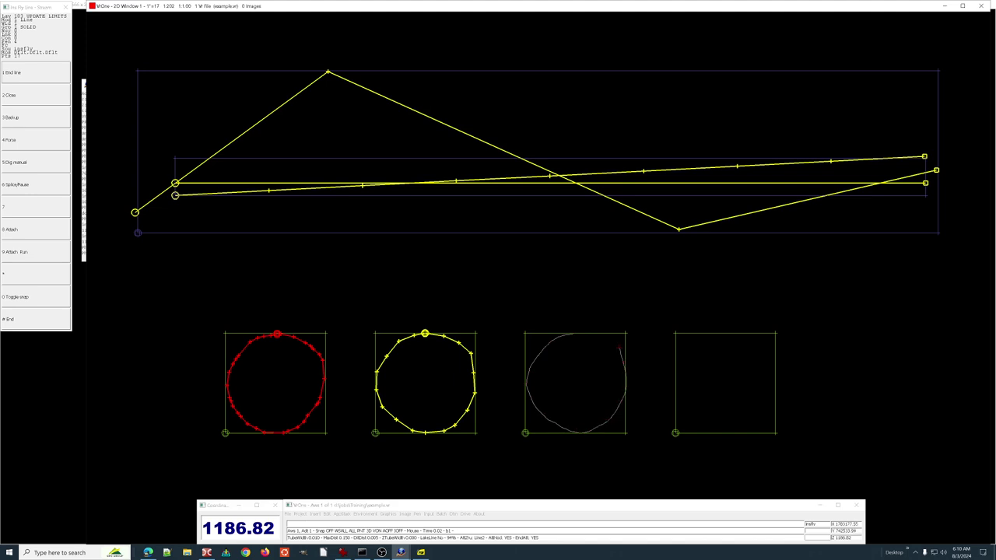
key("2")
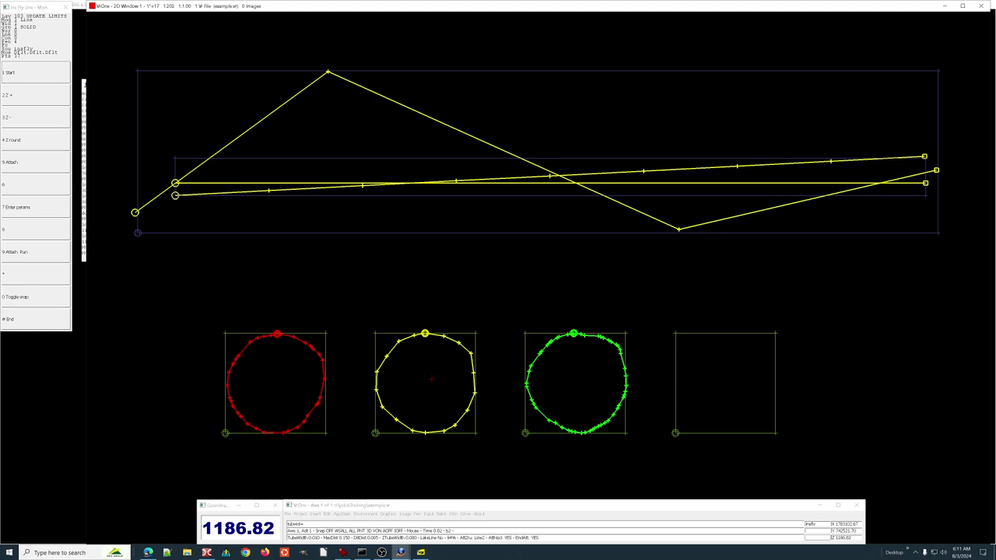
Set tube width 0.200 and trace a closed cyan freehand circle in the fourth box.
key("Return")
key("Return")
key("Return")
key("1")
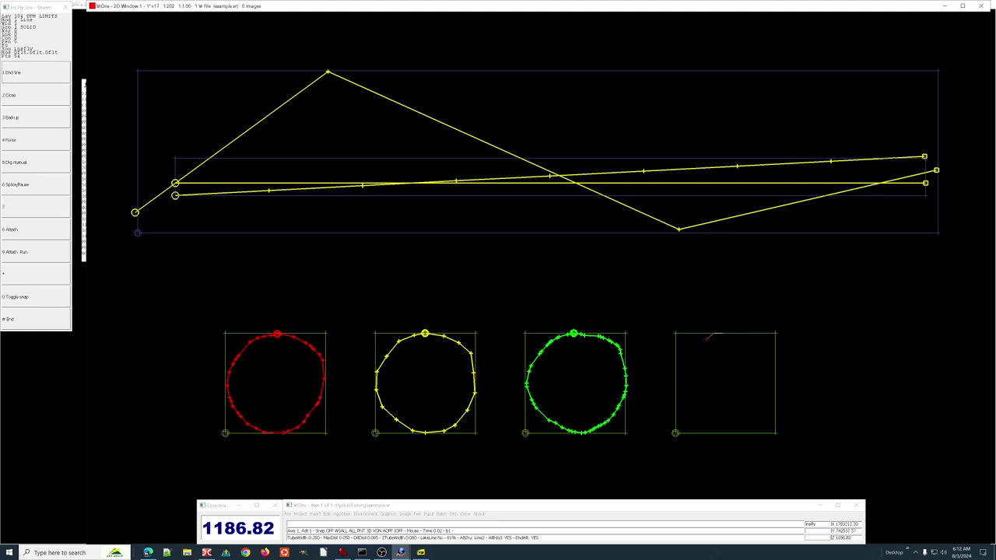
mouse_move(706, 339)
left_mouse_down()
mouse_move(676, 379)
mouse_move(680, 401)
mouse_move(719, 428)
mouse_move(750, 426)
mouse_move(775, 371)
mouse_move(724, 334)
left_mouse_up()
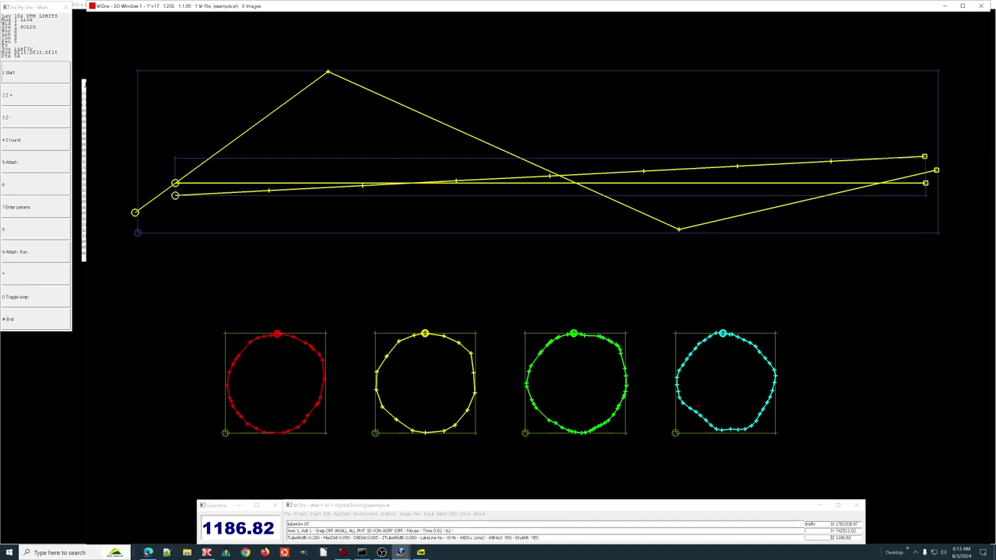
With tube width 0.050, stream-trace a second cyan line over the fourth box's circle.
key("Return")
key("Return")
key("Return")
key("1")
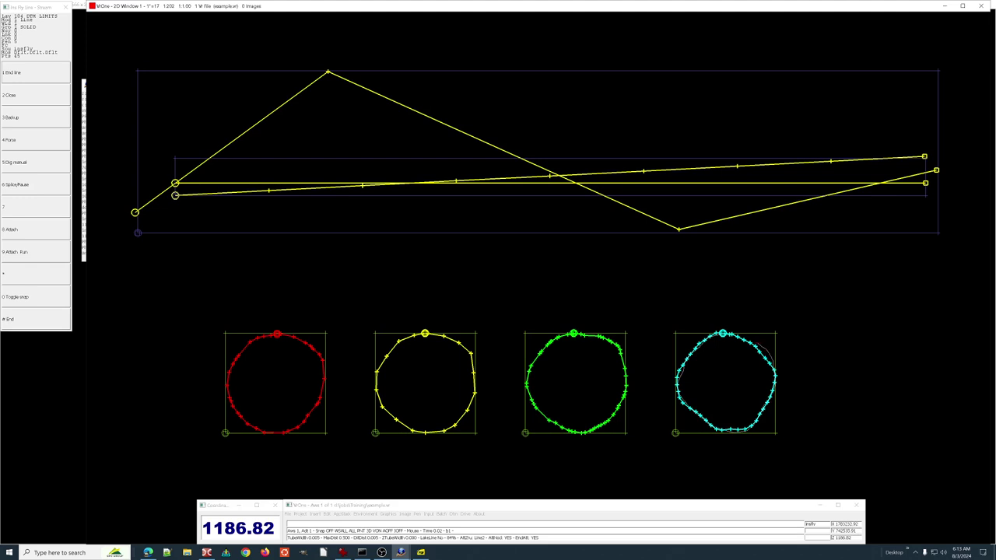
key("1")
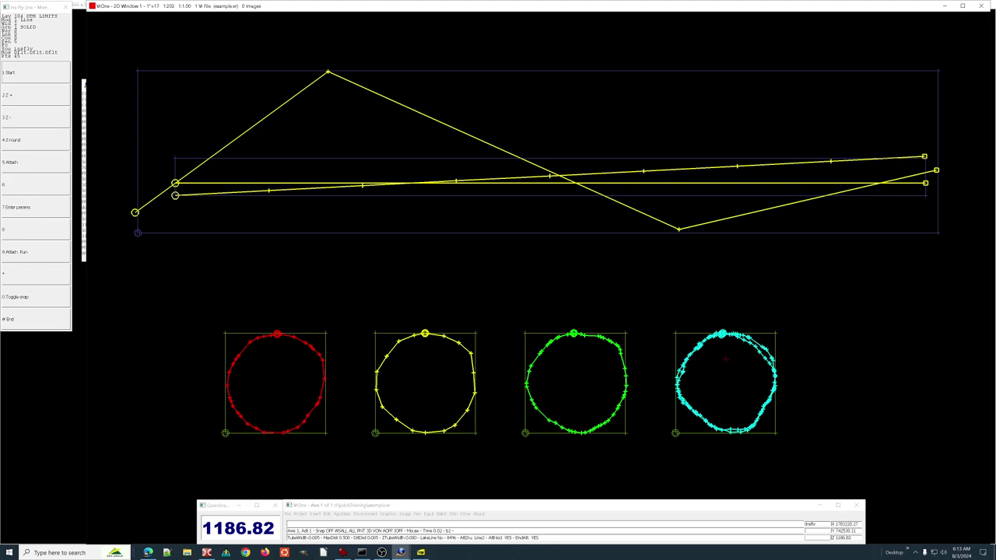
Move a copy of the cyan line right of the fourth box, then leave Edit Line mode.
key("e")
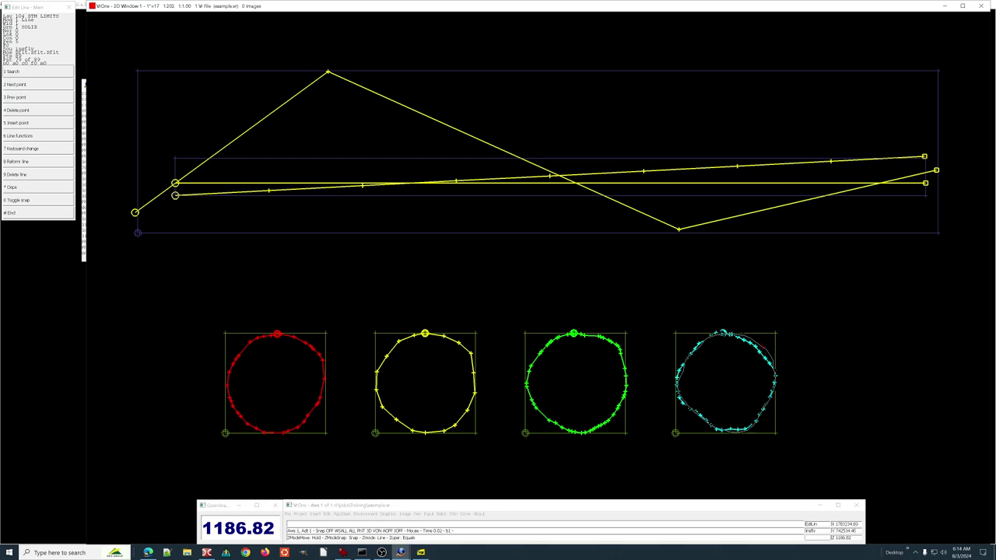
key("m")
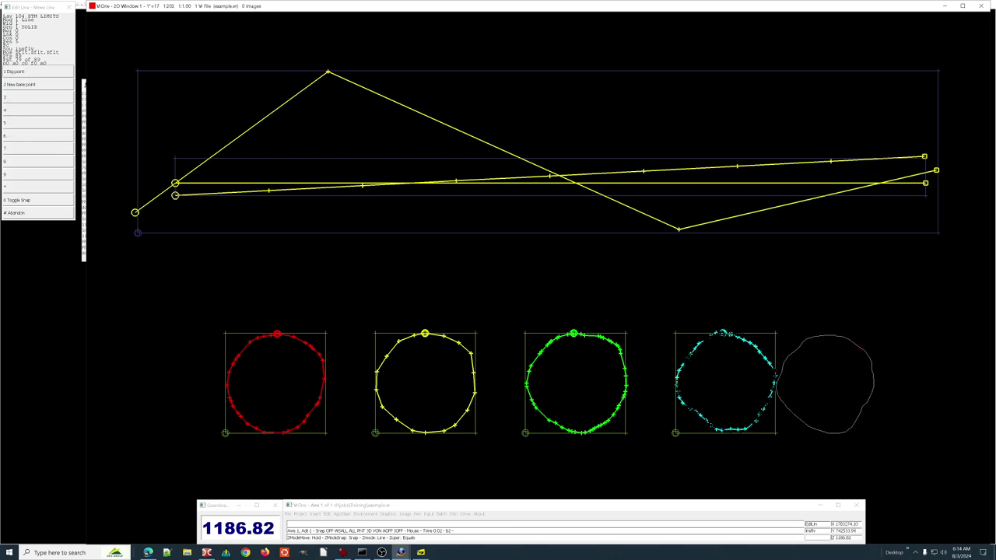
left_click(832, 377)
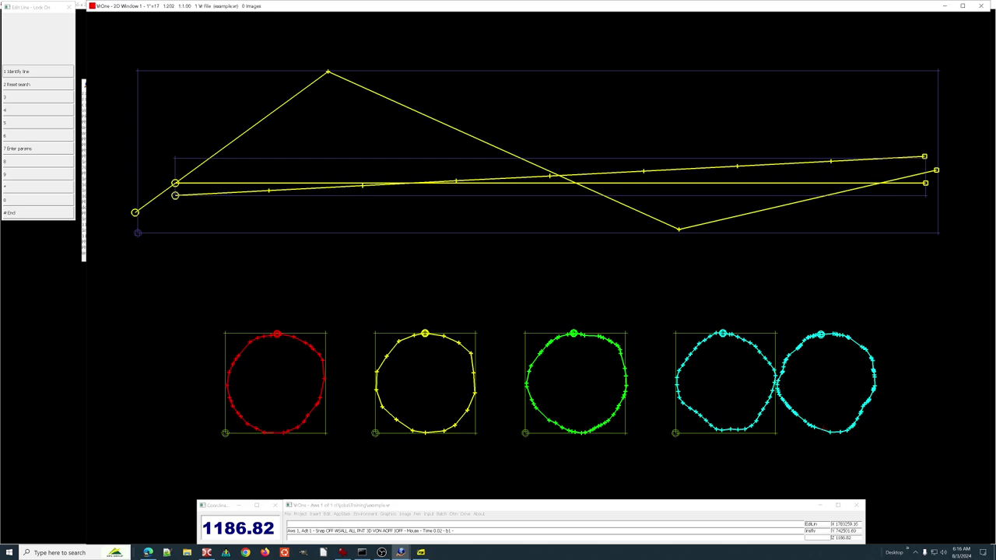
key("Escape")
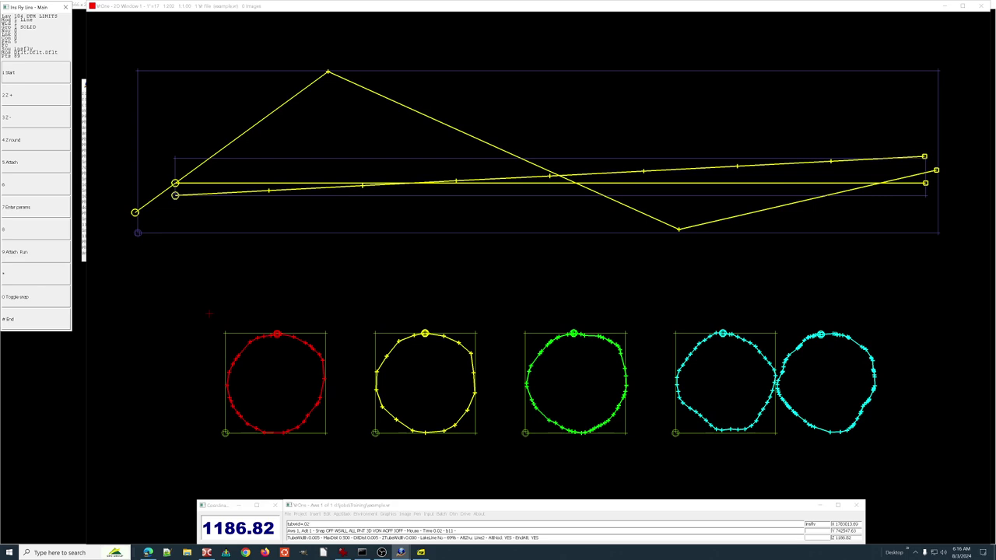
Change the fly line tube width from 0.005 to 0.020 with tubewd=.02.
key("Return")
key("Return")
Stream a cyan fly line above the first two squares, then switch to Attach mode.
left_click(221, 305)
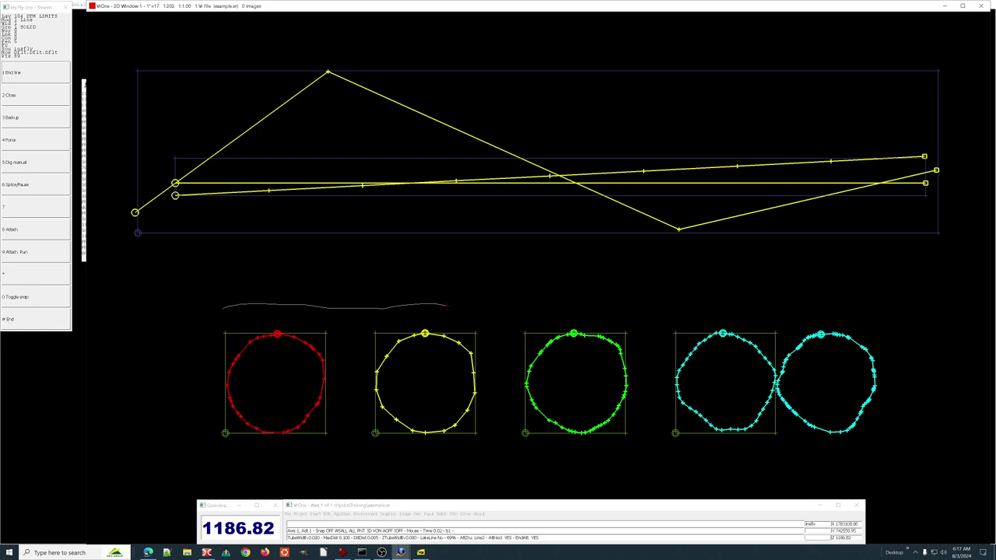
left_click(473, 306)
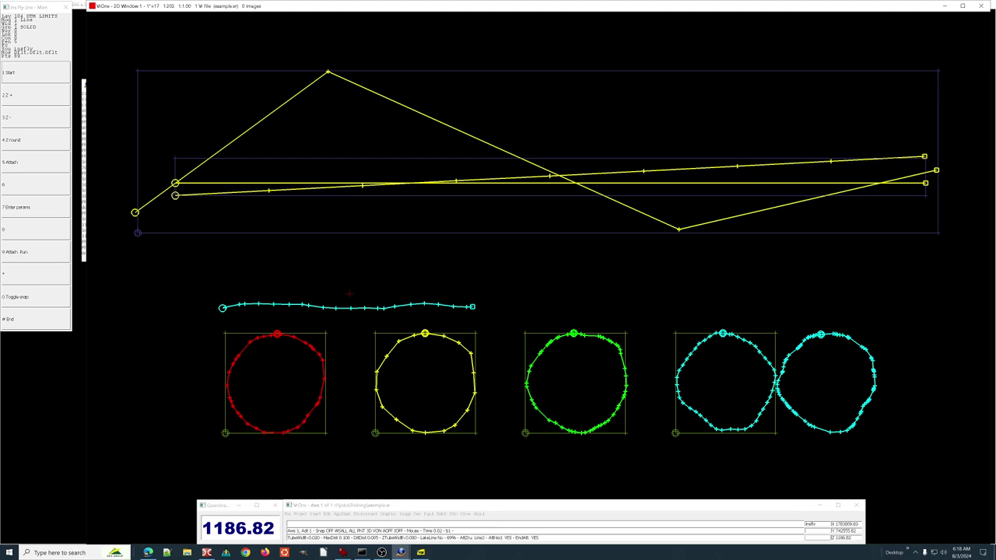
key("5")
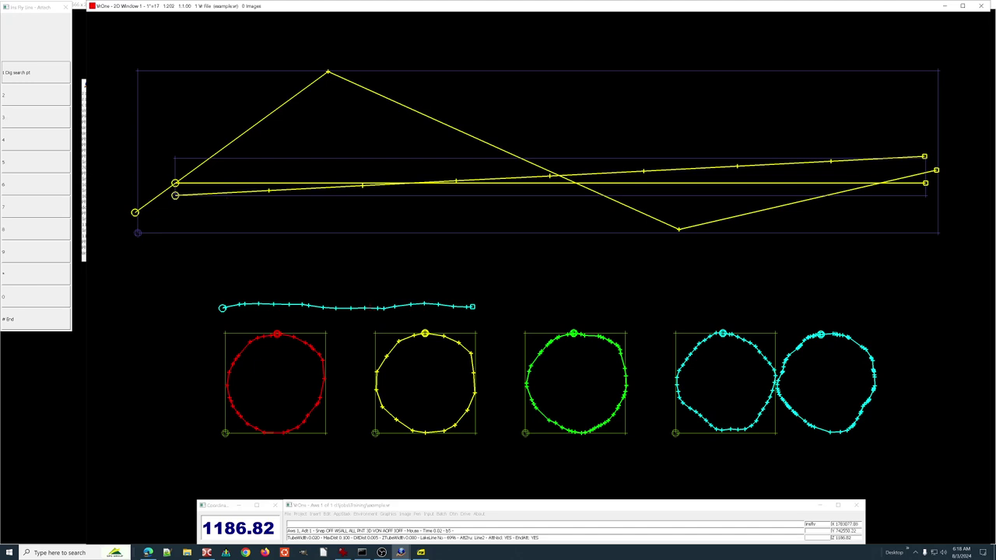
Attach a freehand squiggle to the wavy cyan line's middle, end it, and start a new line.
key("Return")
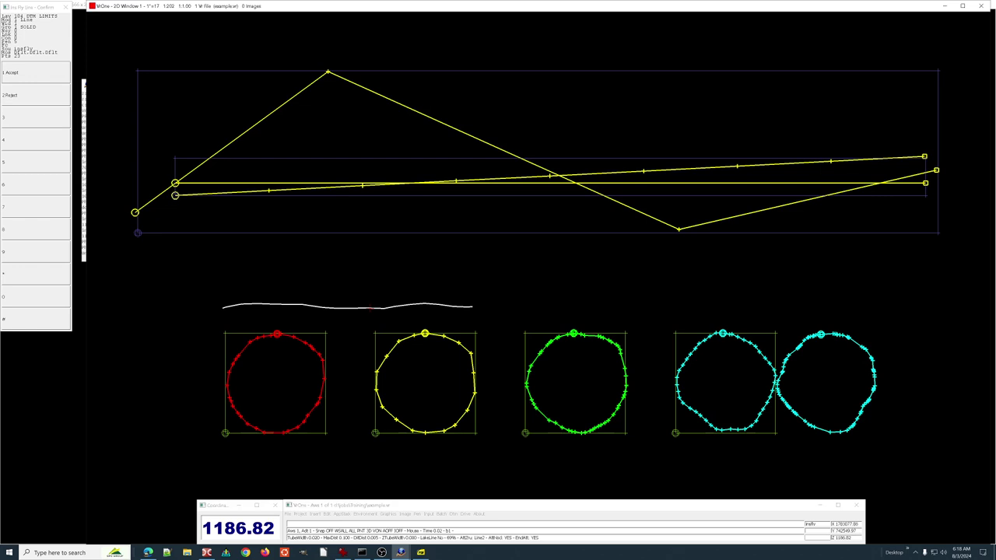
key("1")
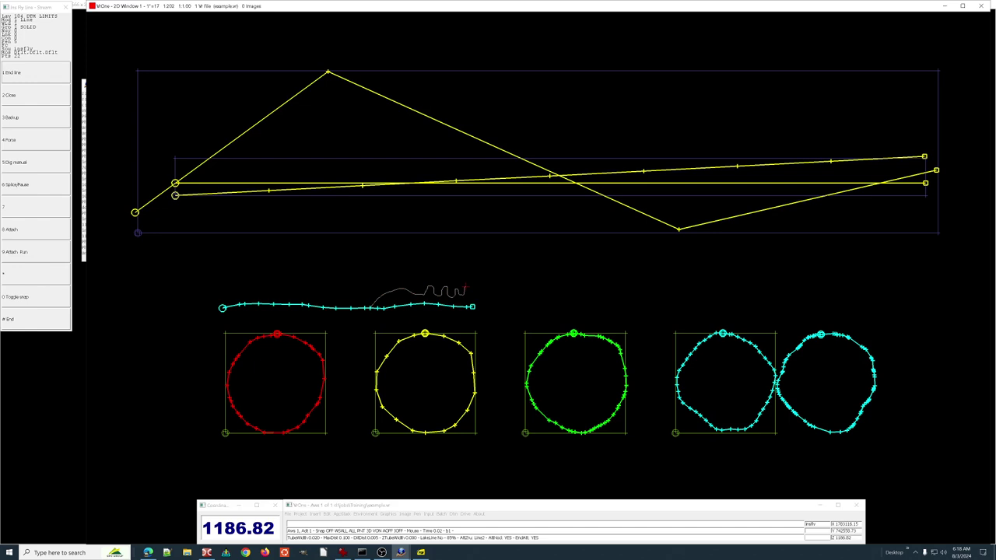
key("1")
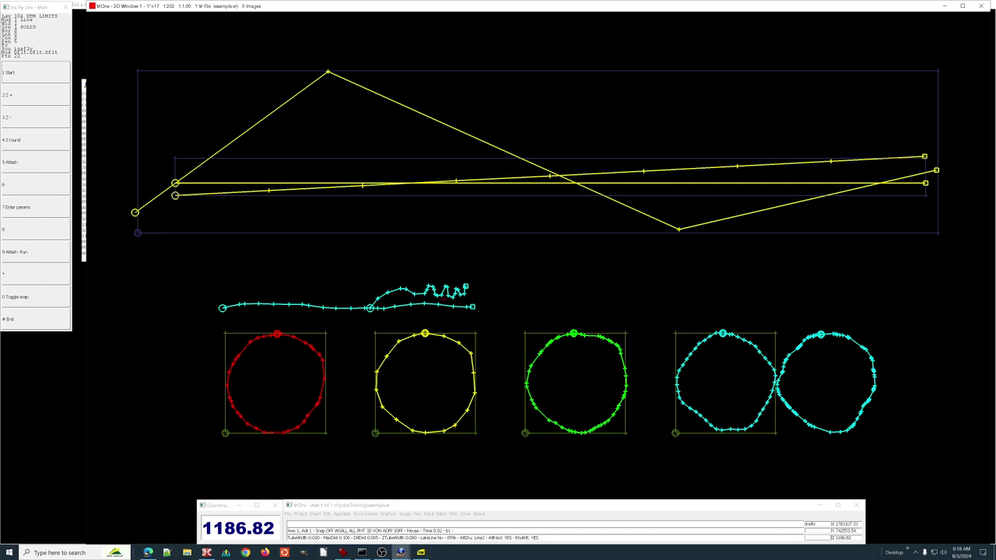
key("1")
Digitize a closed cyan line mixing freehand squiggles with manually placed straight-segment vertices.
left_click_drag(517, 300, 521, 305)
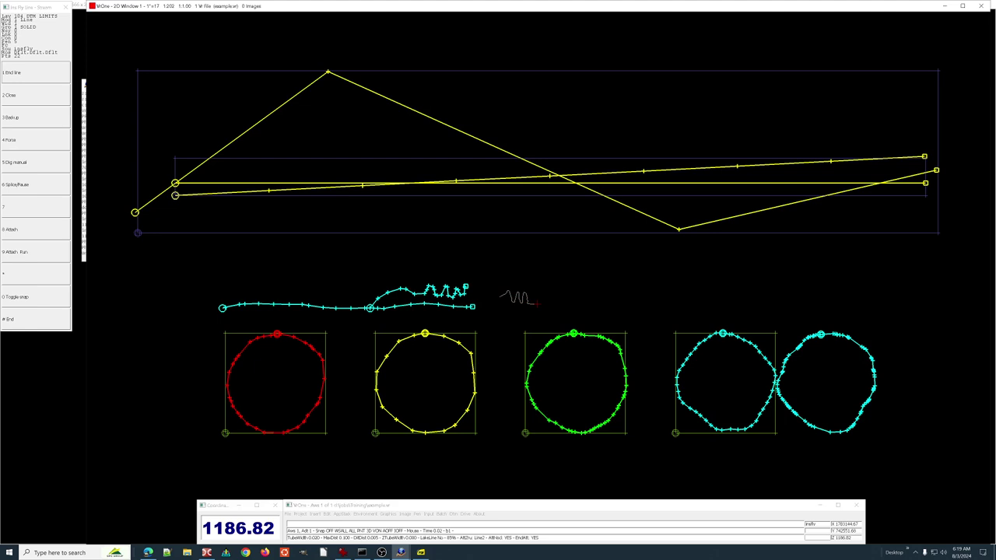
key("5")
left_click_drag(587, 298, 643, 302)
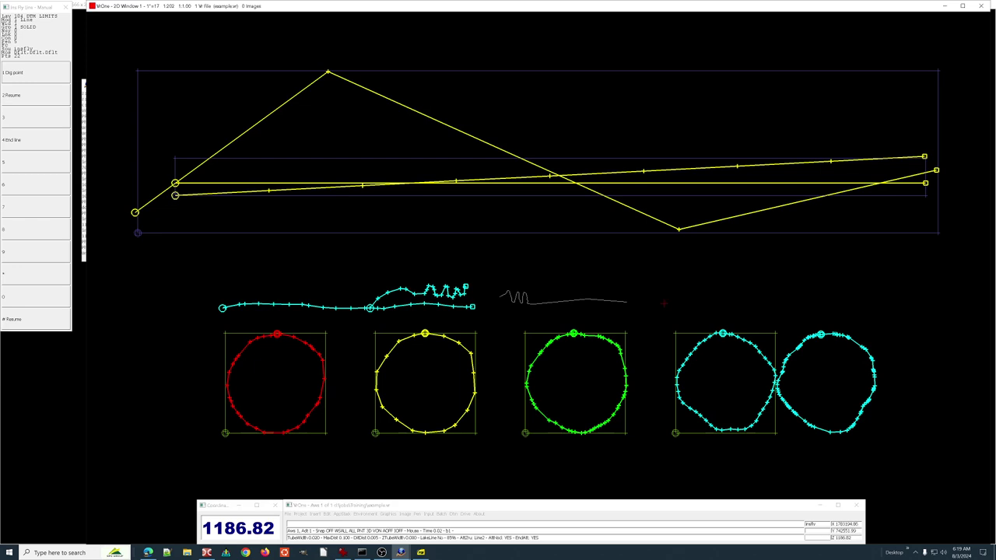
left_click(718, 301)
left_click(734, 266)
key("2")
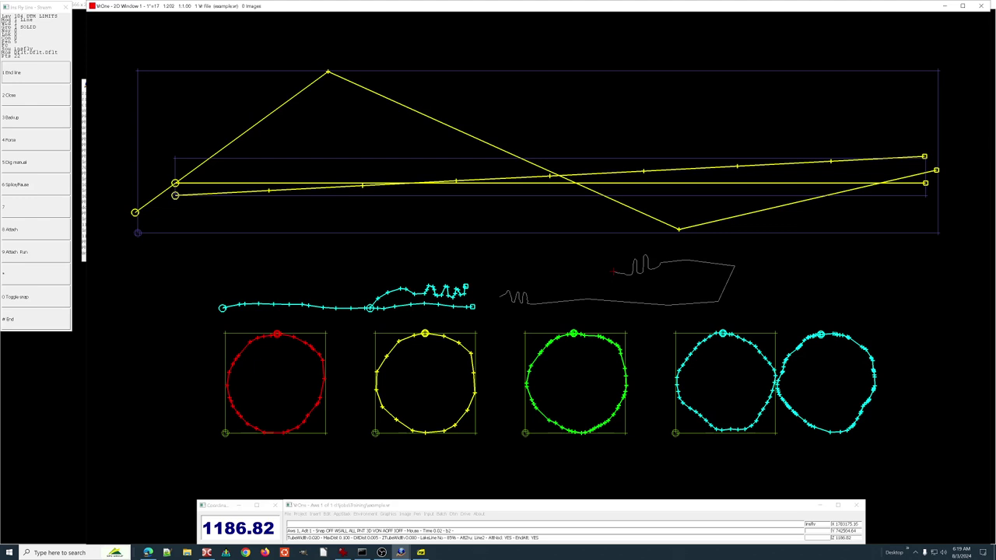
key("2")
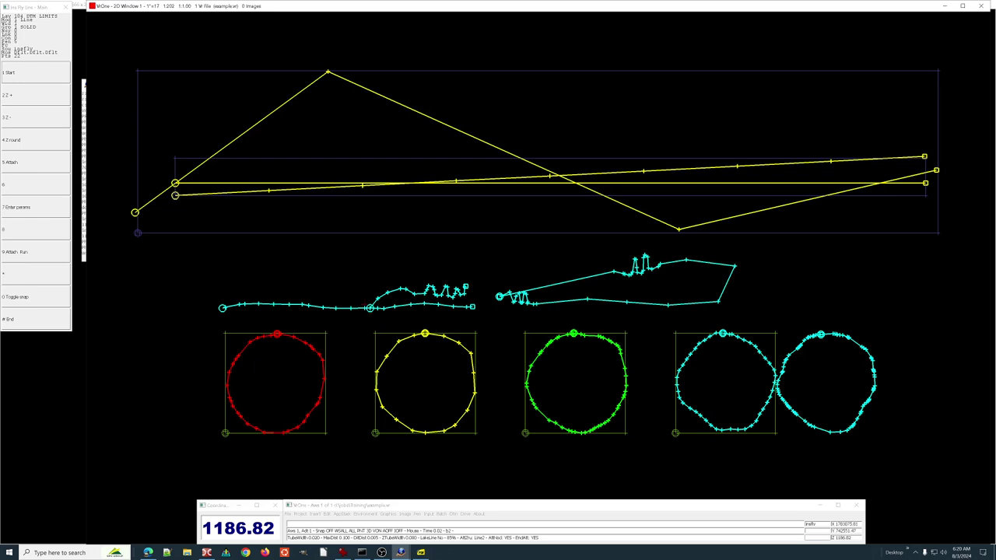
key("7")
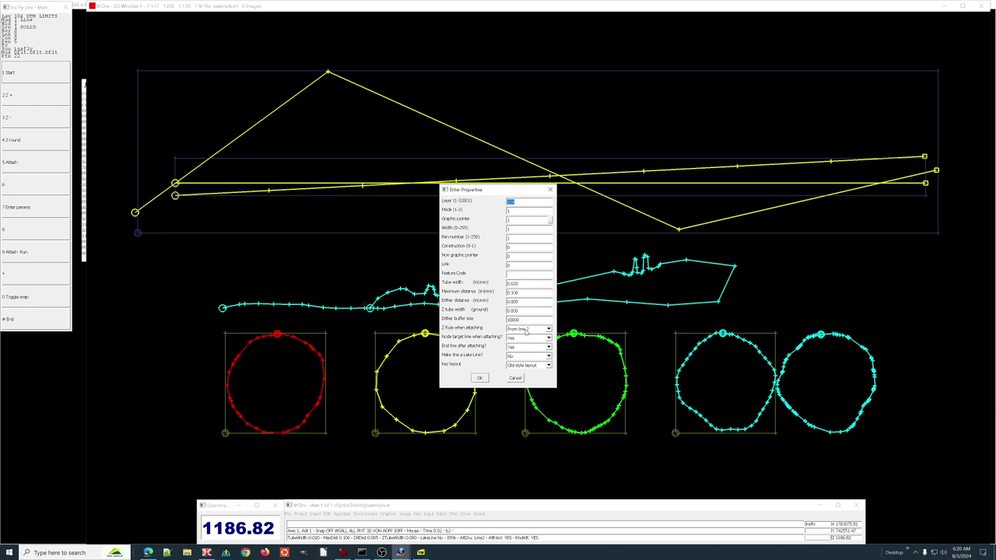
Show the Z Rule when attaching choices in the fly line's Enter Properties dialog.
left_click(527, 331)
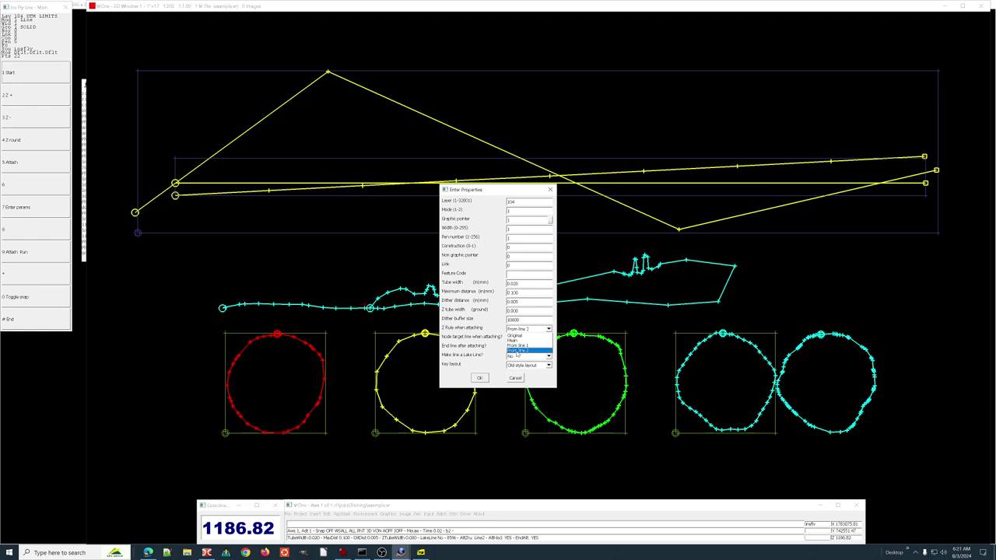
Choose From line 2 as the Z rule when attaching, then close Enter Properties.
left_click(519, 351)
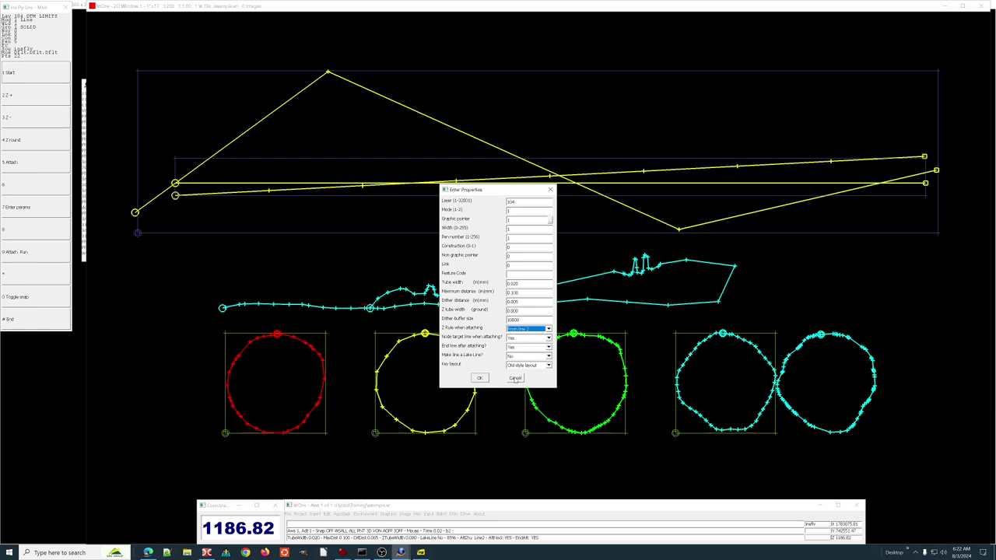
left_click(516, 378)
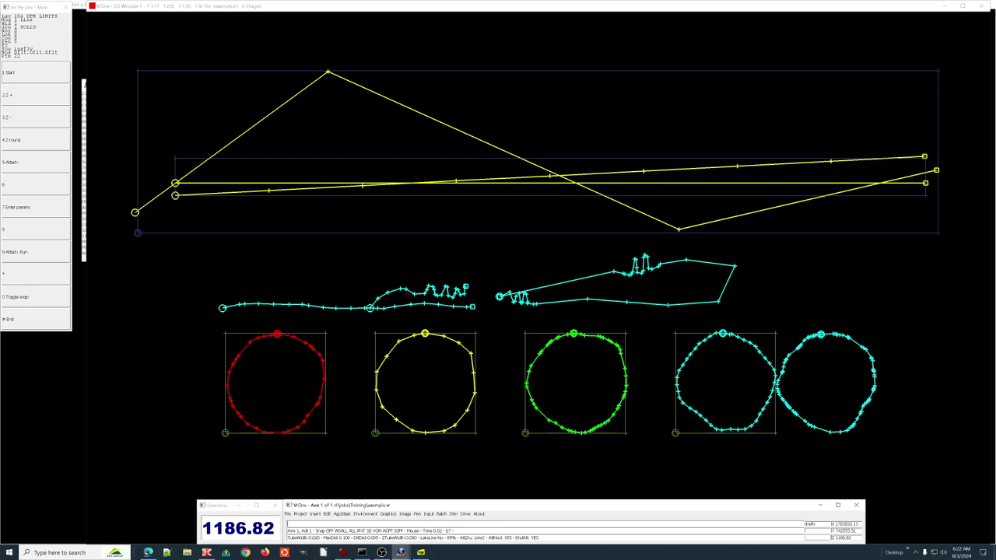
End fly line insertion, start Insert Symbol and bring up its parameters.
key("Escape")
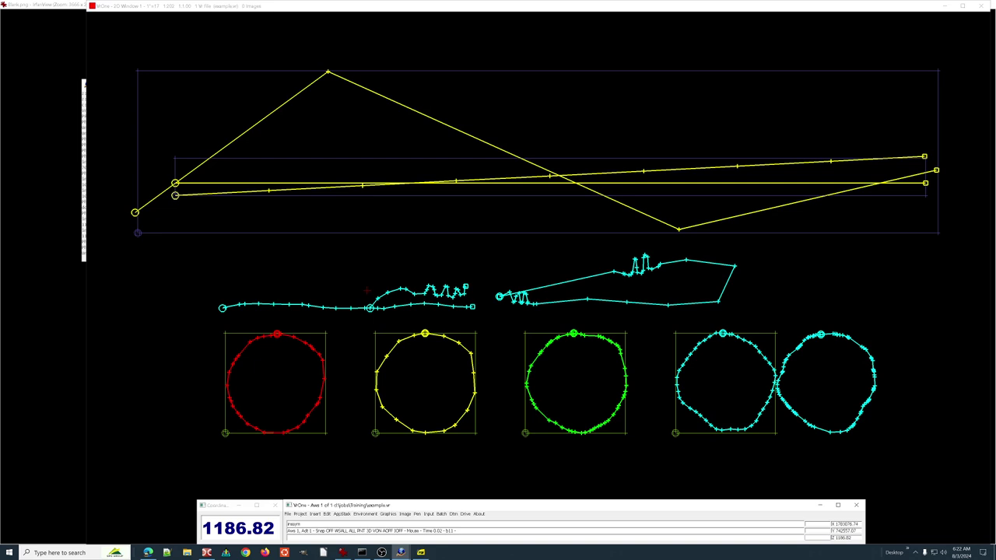
key("Return")
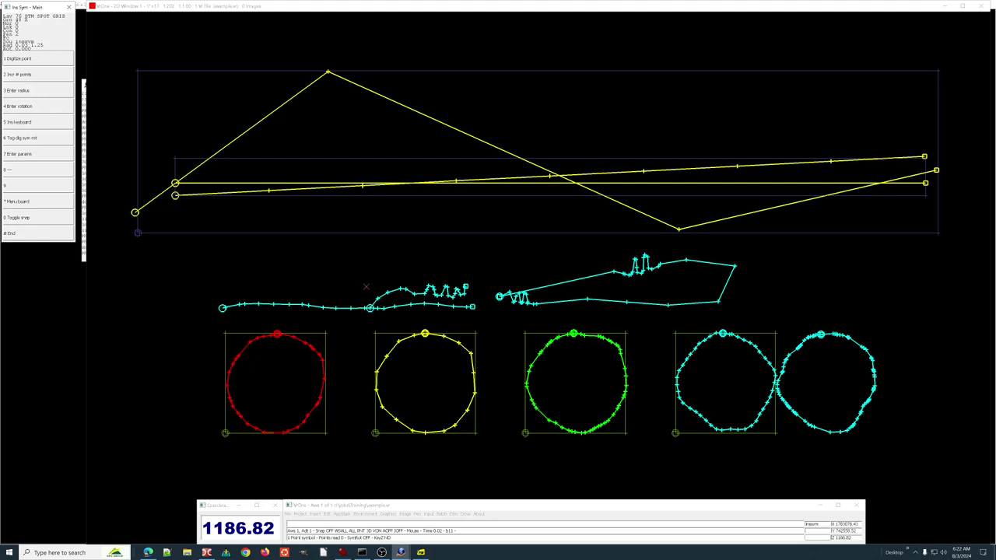
key("7")
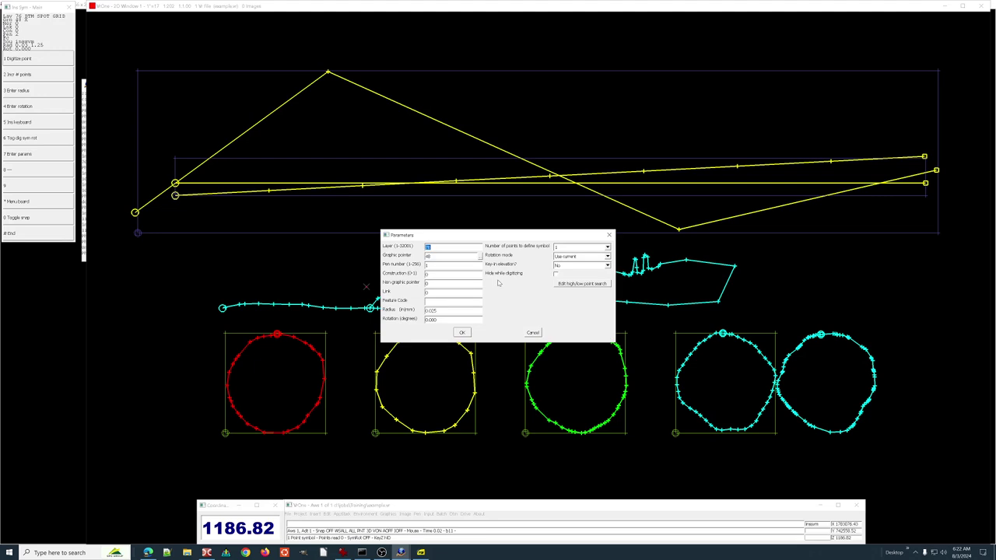
Choose symbol 21 CIRCLE as the graphic pointer and accept the symbol parameters.
left_click(479, 255)
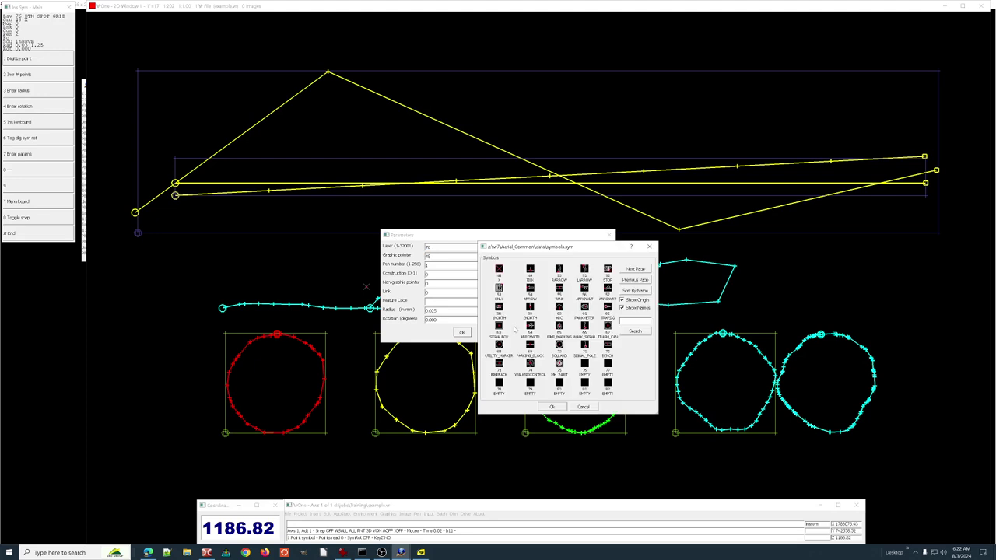
left_click(631, 270)
left_click(639, 281)
left_click(640, 281)
left_click(640, 281)
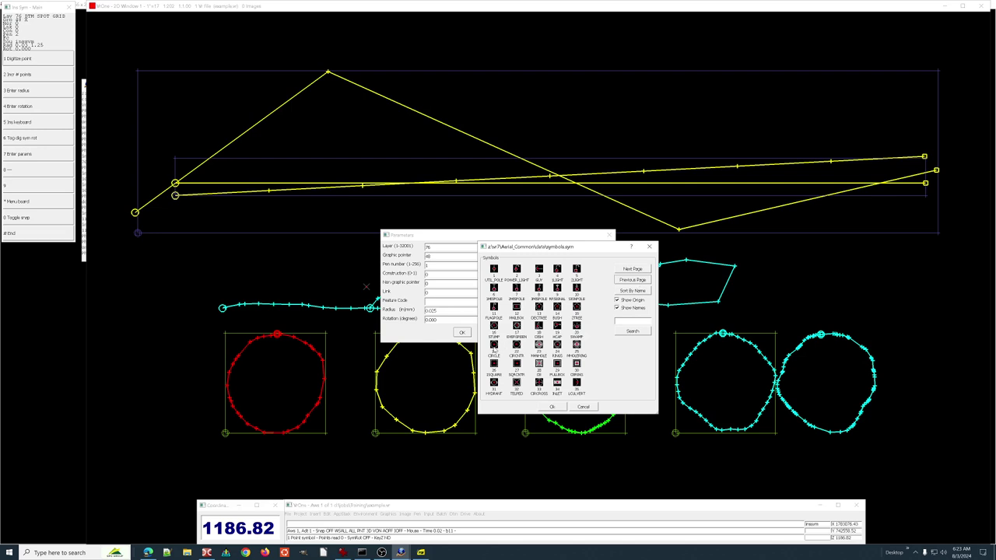
left_click(557, 409)
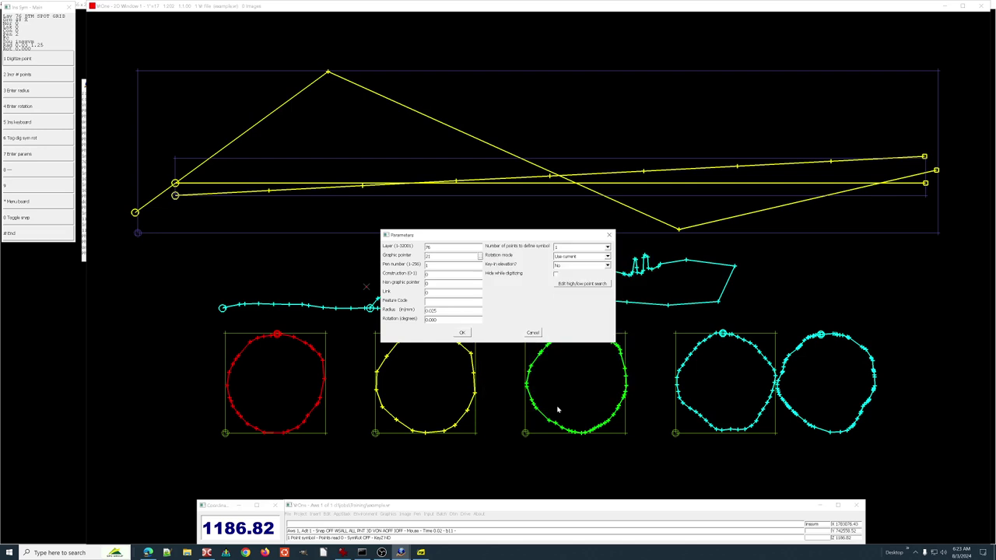
left_click(480, 257)
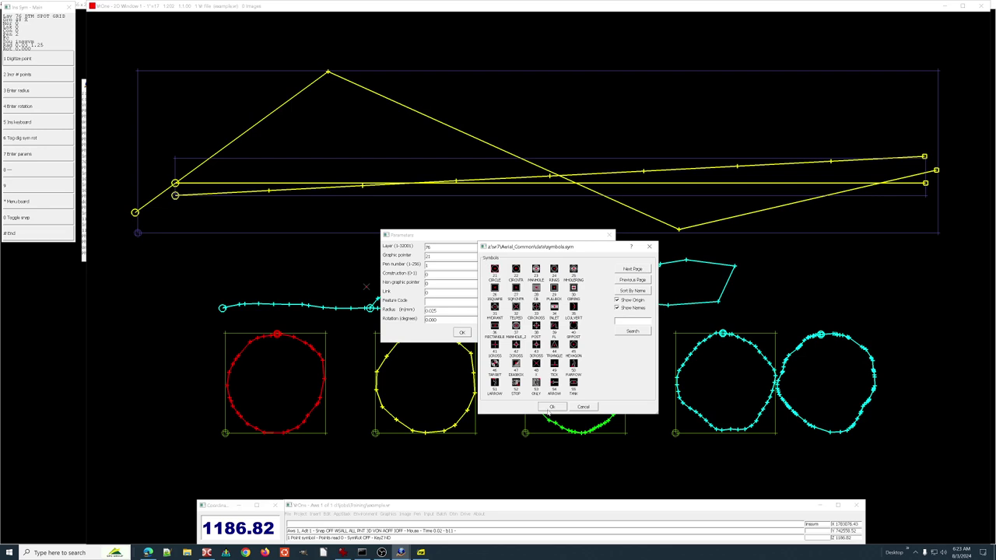
left_click(551, 409)
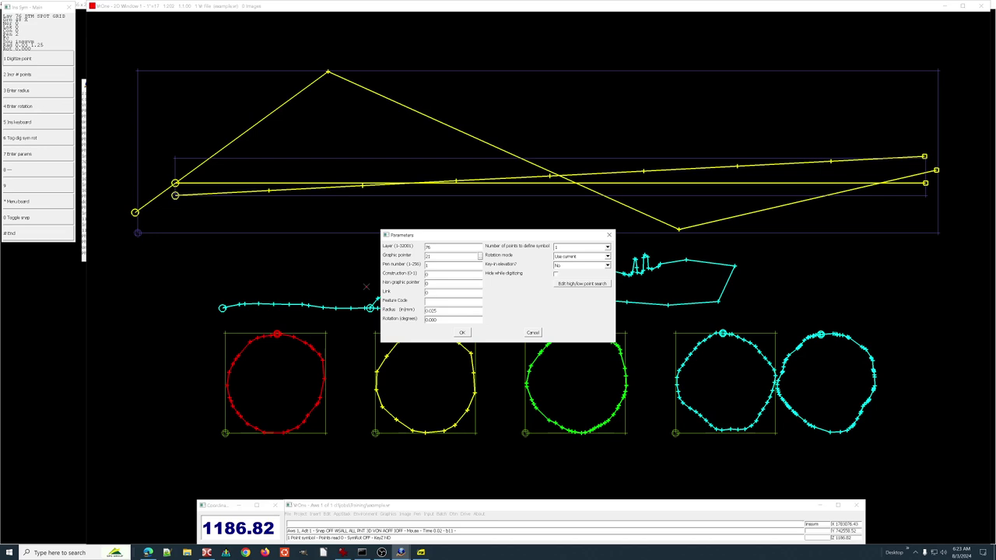
left_click(462, 333)
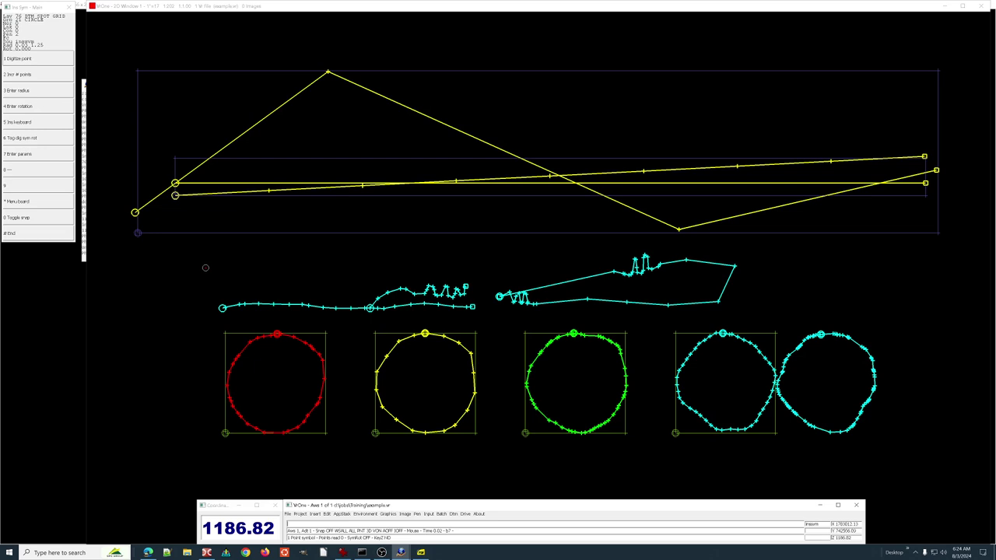
Undo trial symbol placements and place one circle symbol above the cyan line's left end.
left_click(205, 268)
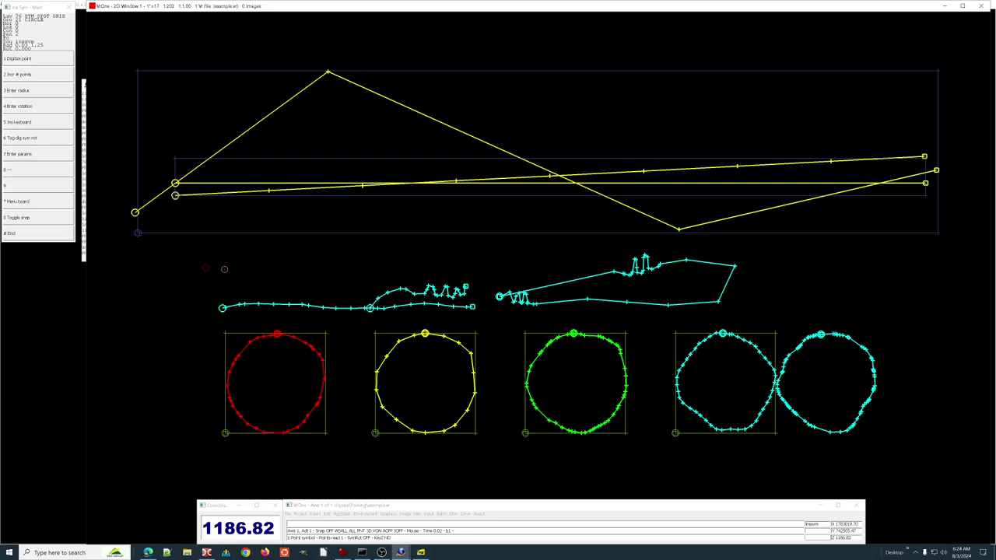
left_click(214, 267)
left_click(231, 266)
left_click(237, 280)
key("Return")
key("ctrl+z")
left_click(197, 265)
Fit a circle symbol to the red freehand circle by its centre and edge.
right_click(275, 381)
left_click(272, 382)
left_click(321, 383)
left_click(156, 358)
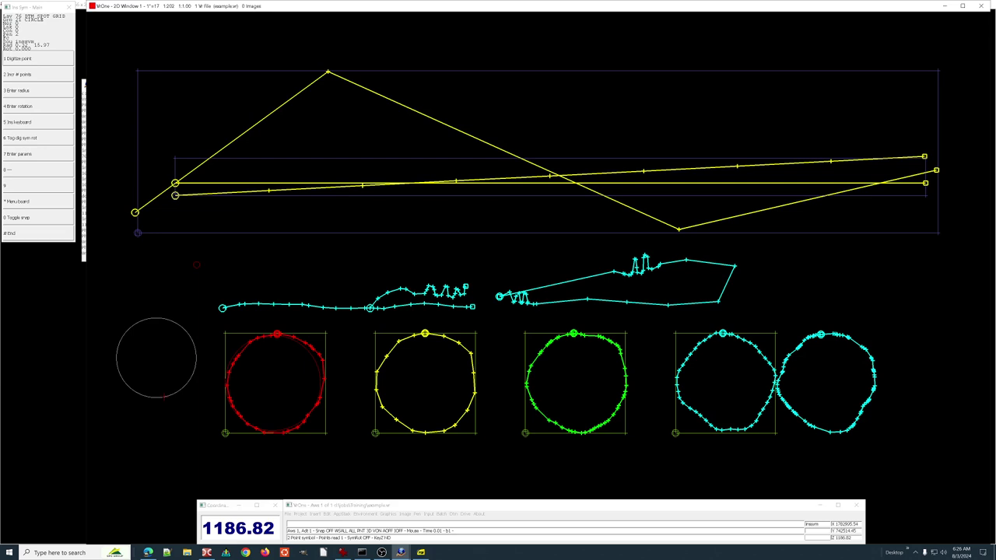
Place two reference points left of the red circle and a circle matching the yellow outline.
right_click(164, 397)
left_click(168, 345)
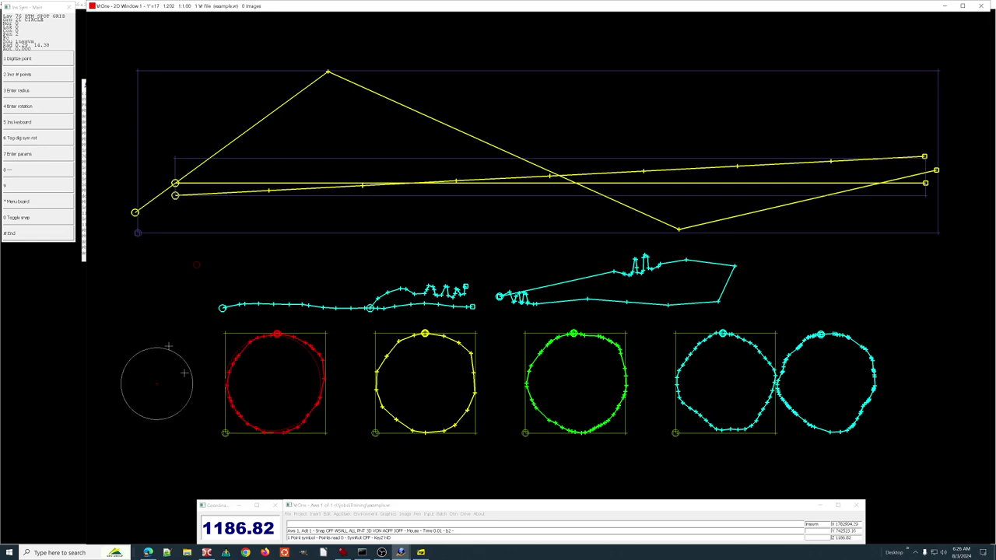
left_click(184, 374)
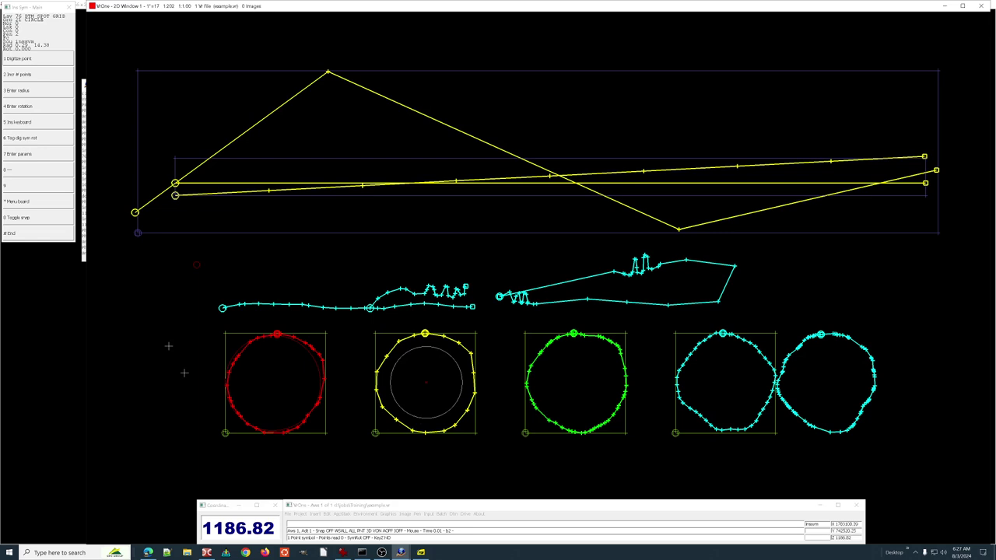
left_click(426, 382)
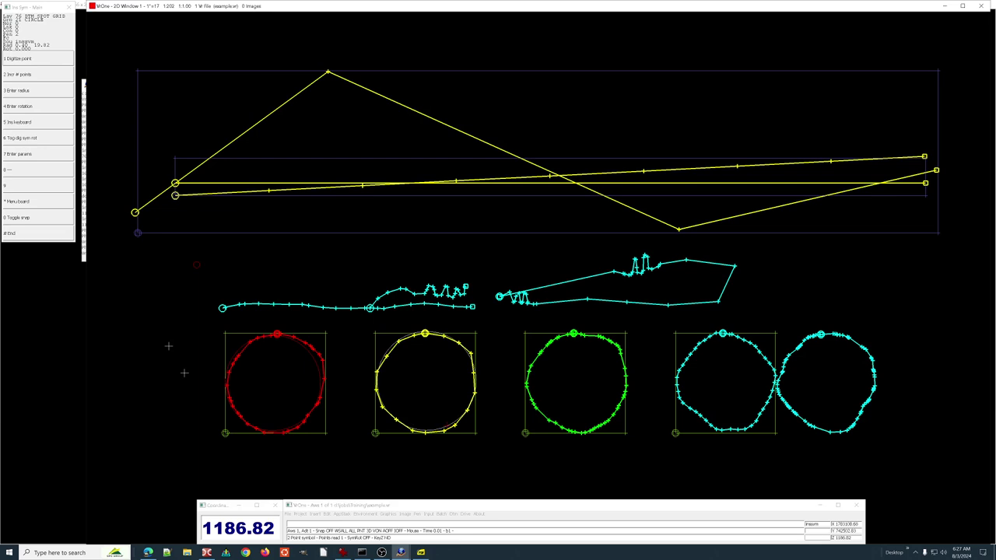
Digitize centre and radius points for a large dark-red circle and a small one above the cyan line.
key("2")
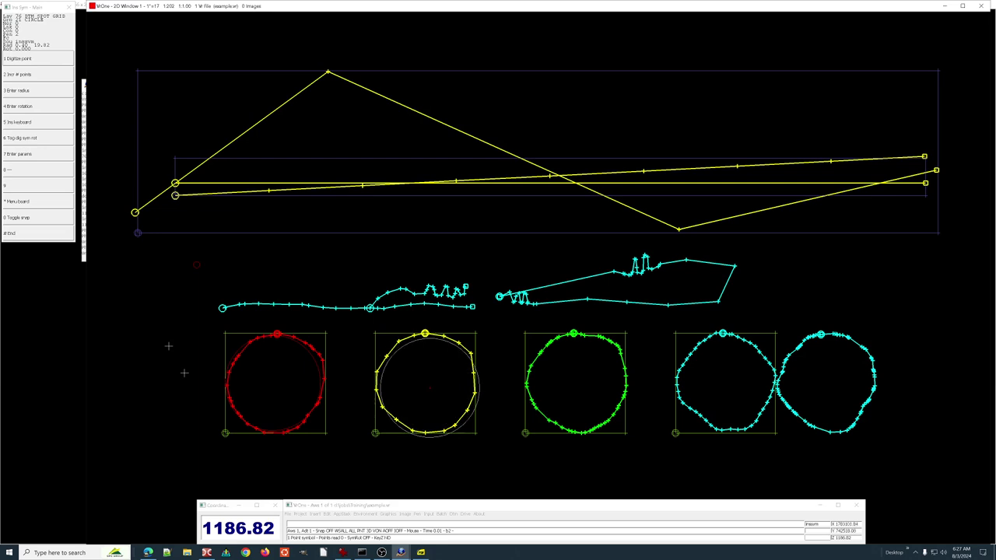
left_click(426, 384)
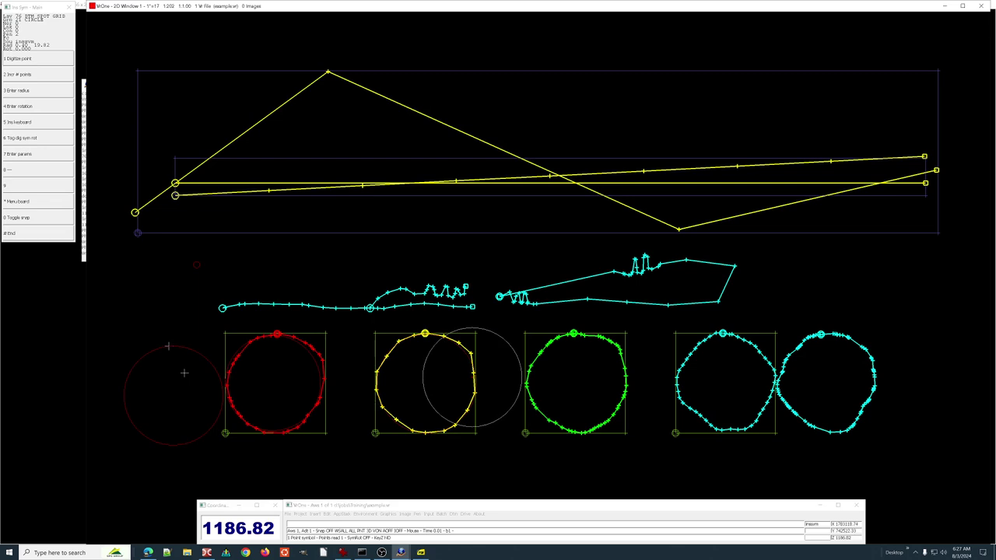
left_click(462, 382)
left_click(582, 341)
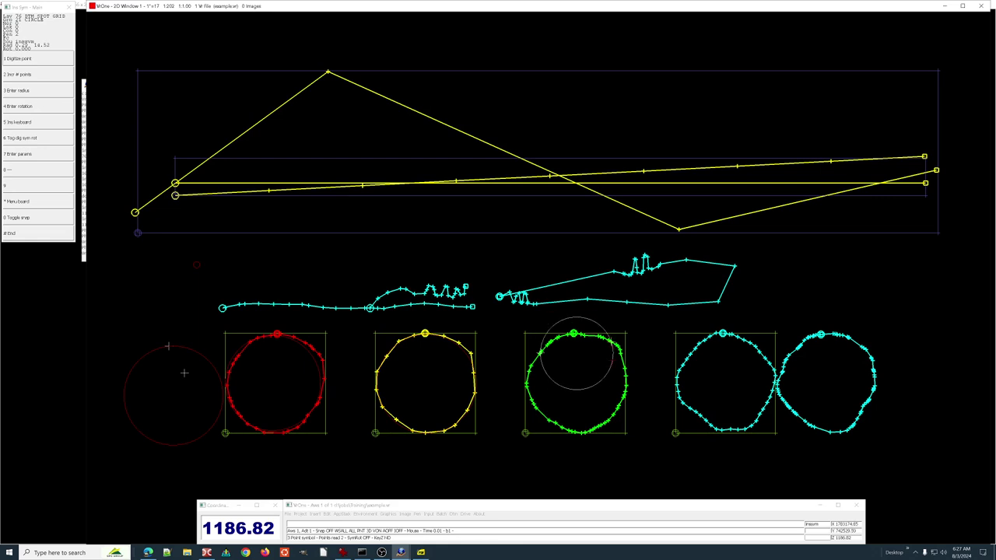
left_click(580, 430)
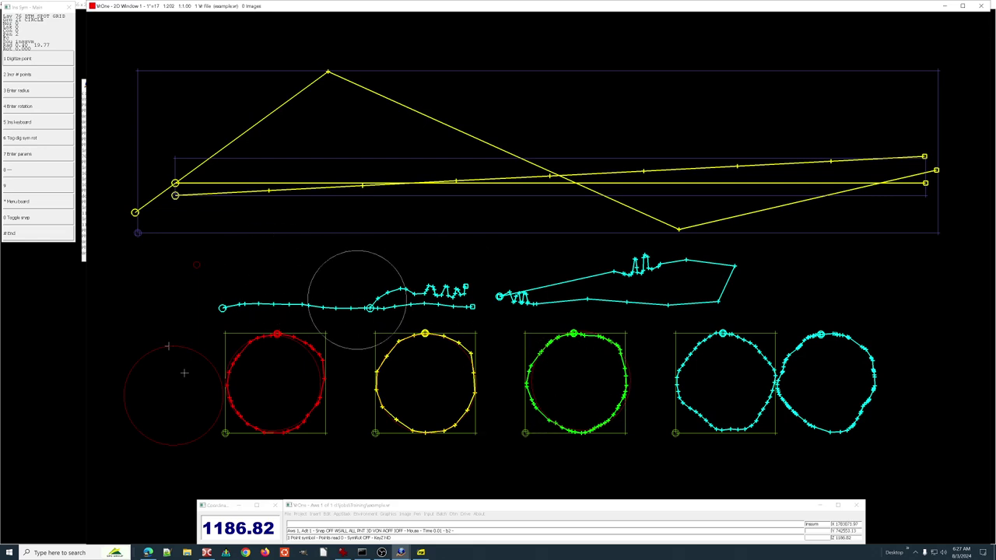
left_click(324, 276)
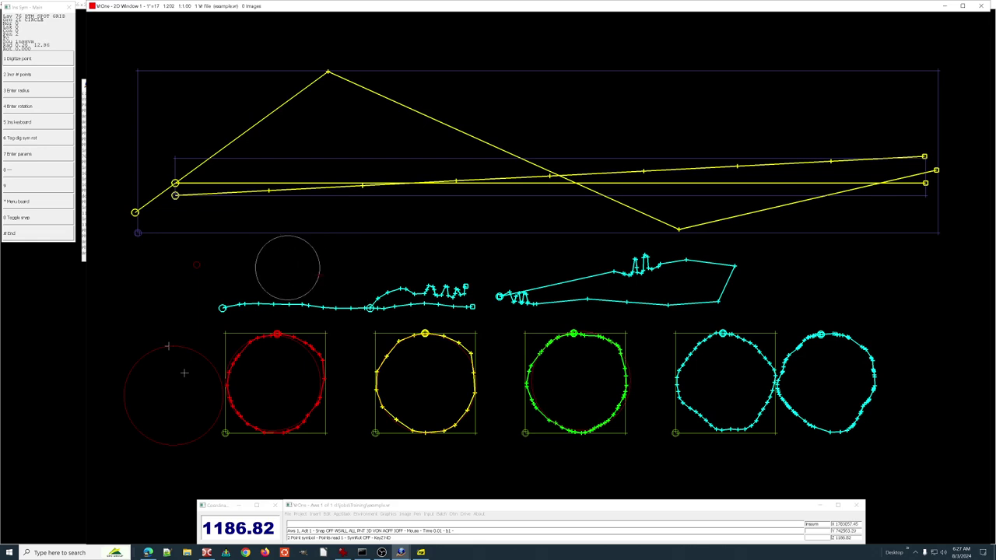
left_click(317, 274)
Choose the TANK symbol as the graphic in the symbol Parameters and accept them.
key("7")
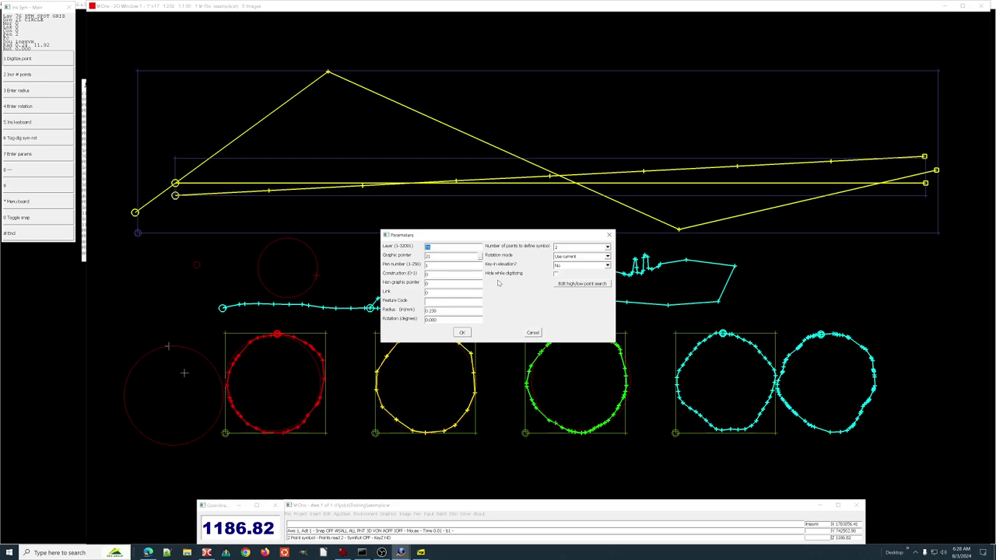
left_click(481, 256)
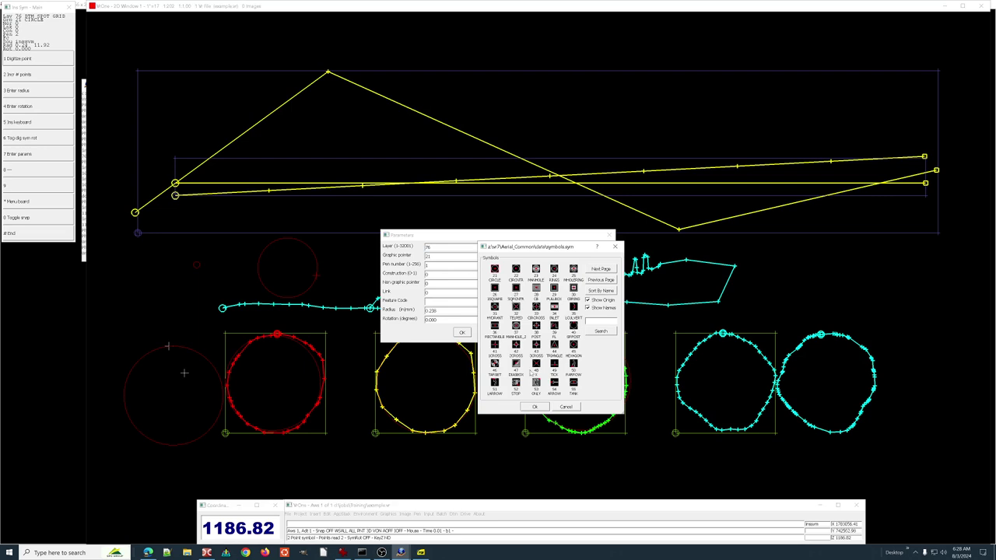
left_click(574, 383)
left_click(534, 407)
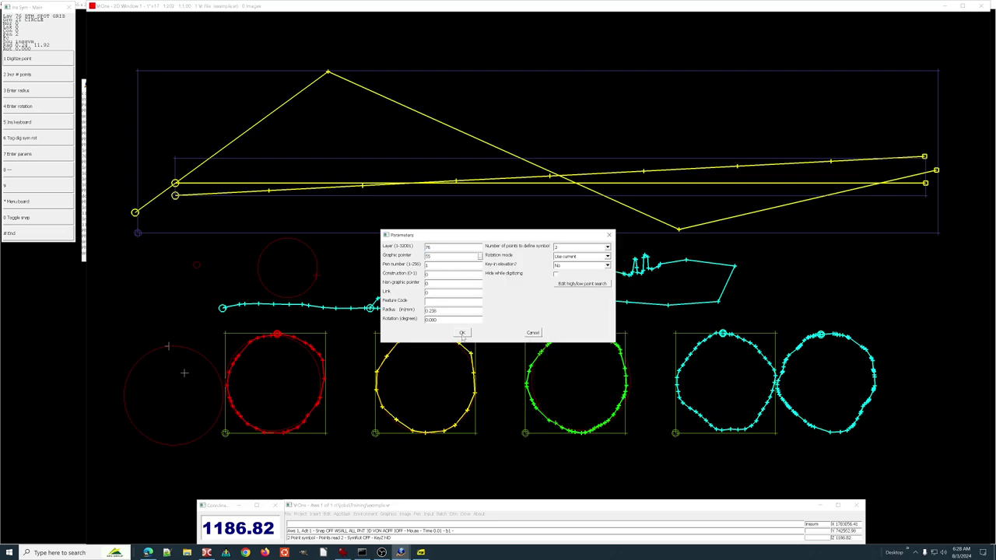
left_click(463, 334)
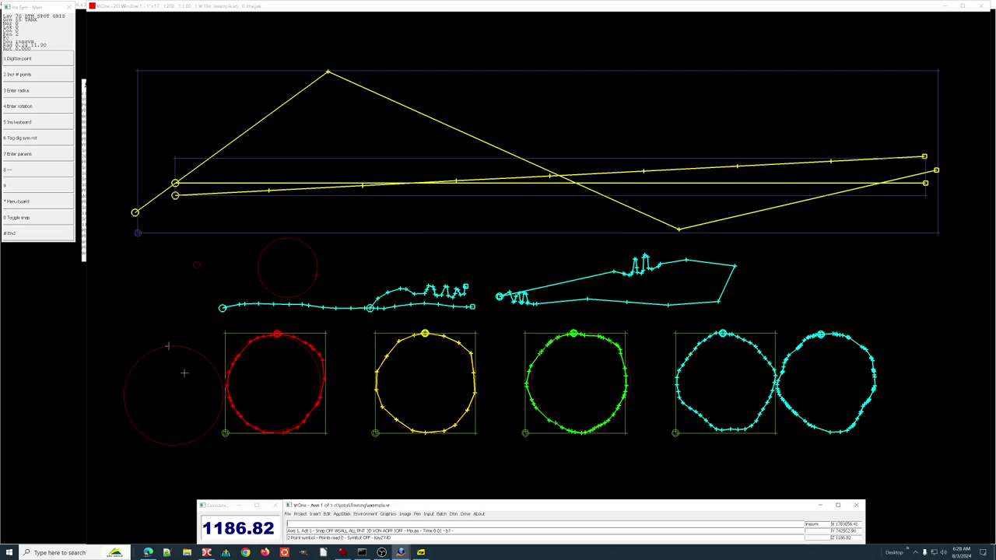
Place a horizontal TANK slot symbol right of the small red circle with two points.
left_click(369, 257)
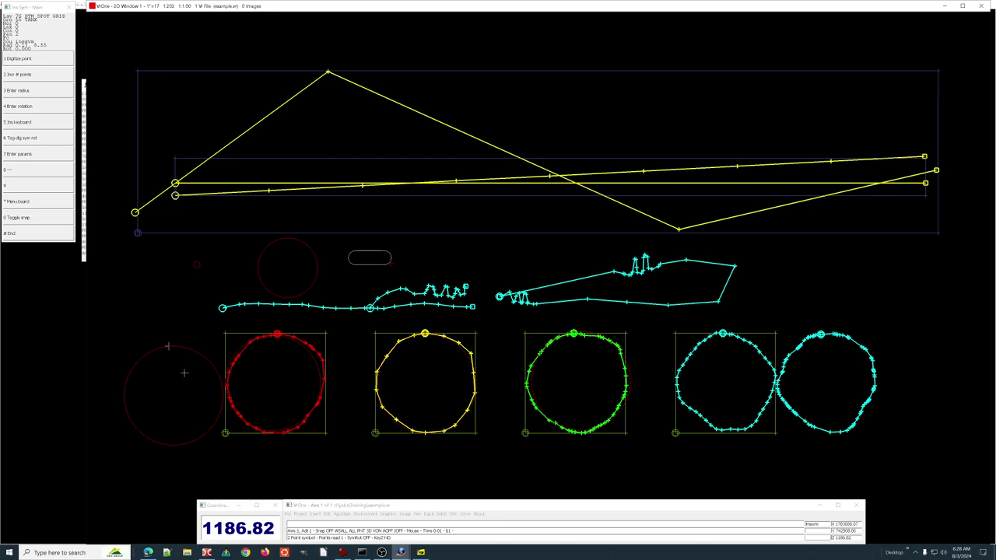
left_click(389, 262)
Turn on symbol rotation and place a tilted slot beside the horizontal one.
key("6")
left_click(490, 258)
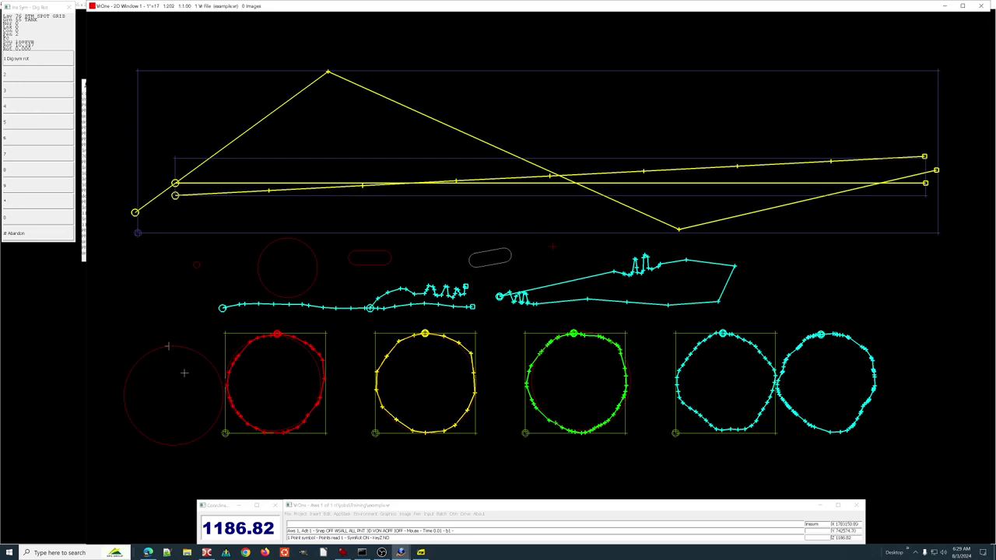
left_click(541, 251)
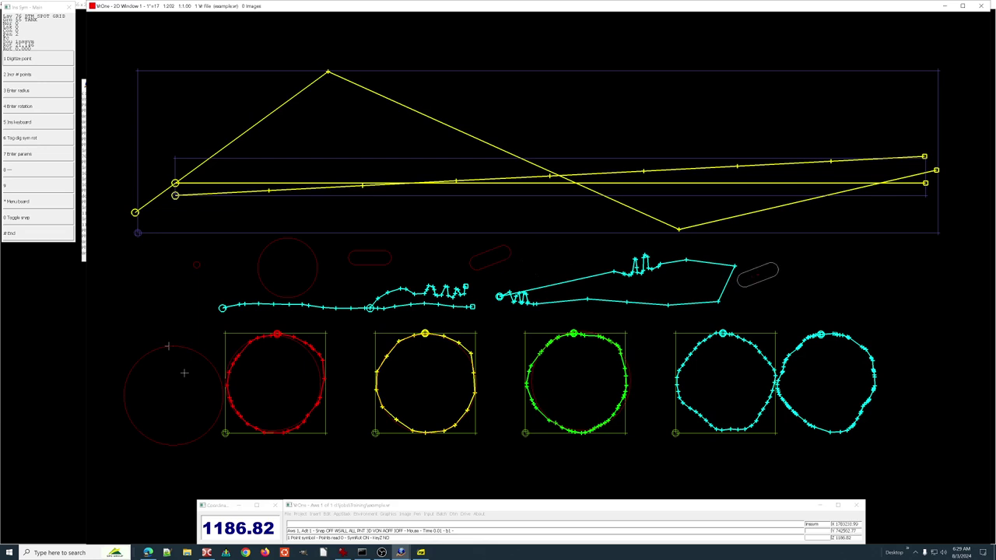
Place a smaller tilted slot symbol right of the cyan line.
right_click(780, 273)
left_click(776, 267)
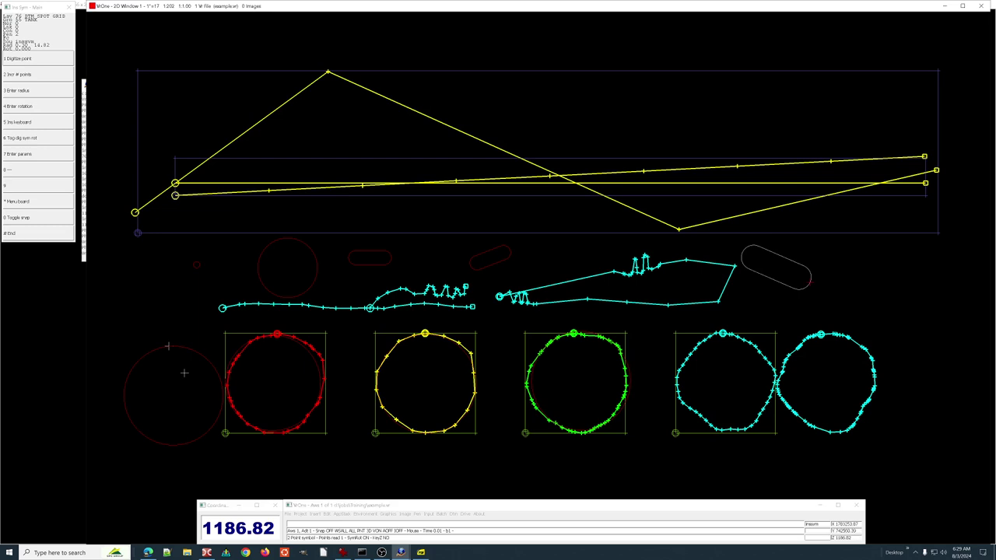
scroll(776, 267, "up", 3)
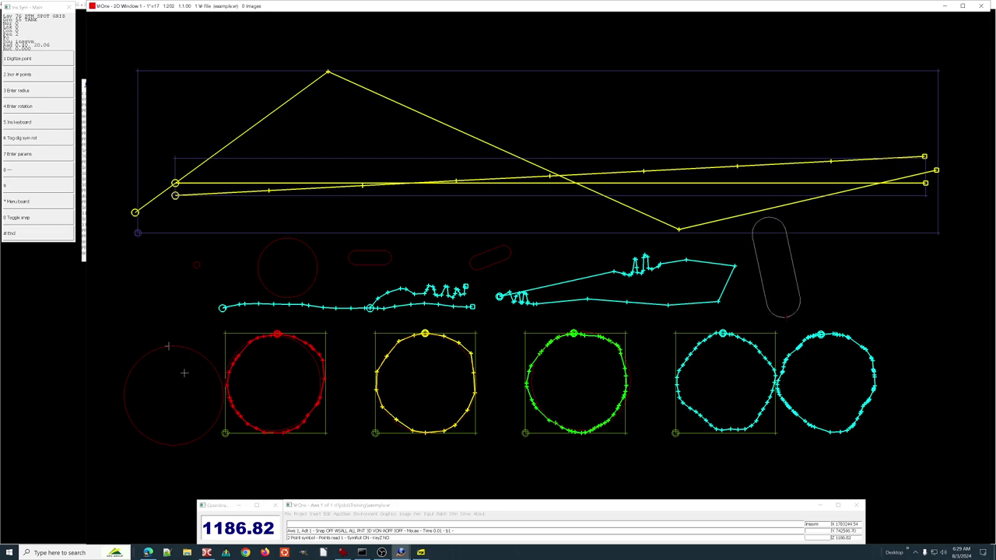
scroll(776, 266, "down", 5)
scroll(776, 267, "up", 3)
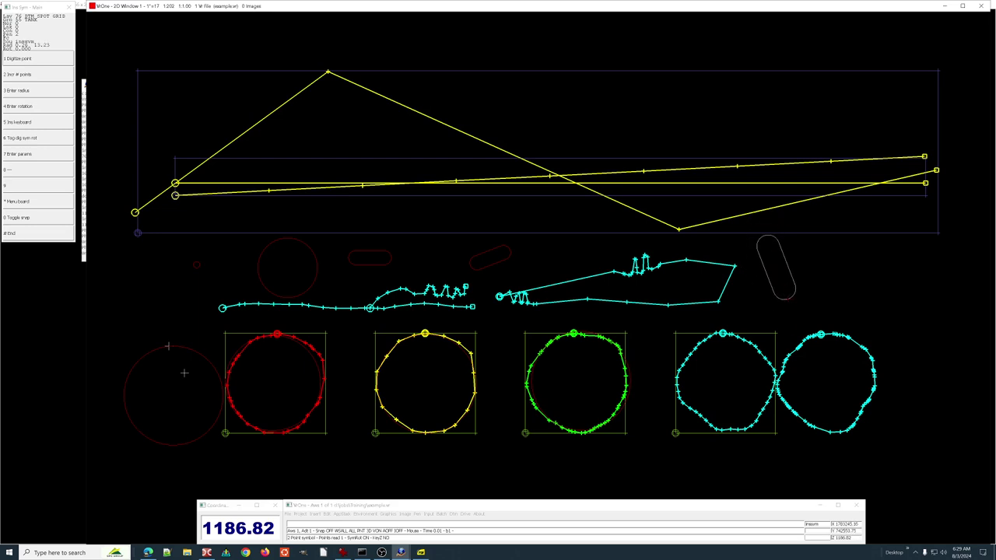
scroll(776, 267, "down", 4)
scroll(776, 267, "up", 3)
scroll(776, 267, "up", 3)
scroll(776, 267, "down", 5)
scroll(776, 267, "up", 2)
scroll(776, 267, "up", 2)
left_click(777, 269)
Confirm the slot parameters (graphic 55, radius 0.147) and exit symbol insertion.
key("7")
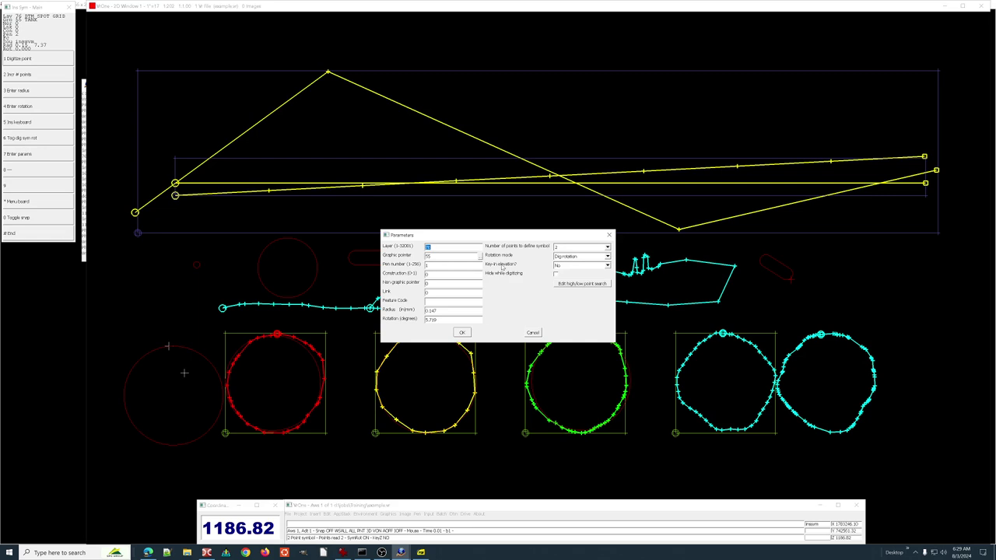
left_click(462, 334)
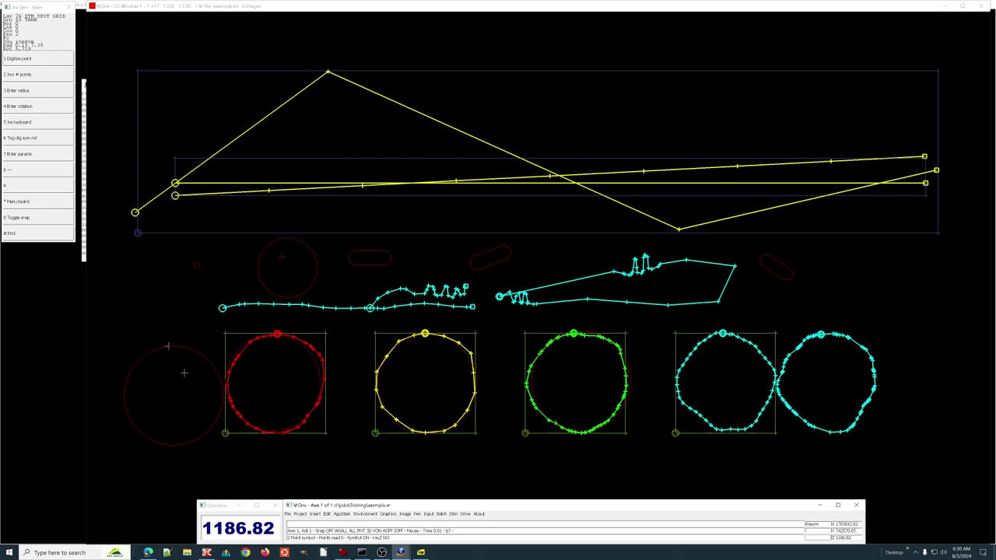
key("Escape")
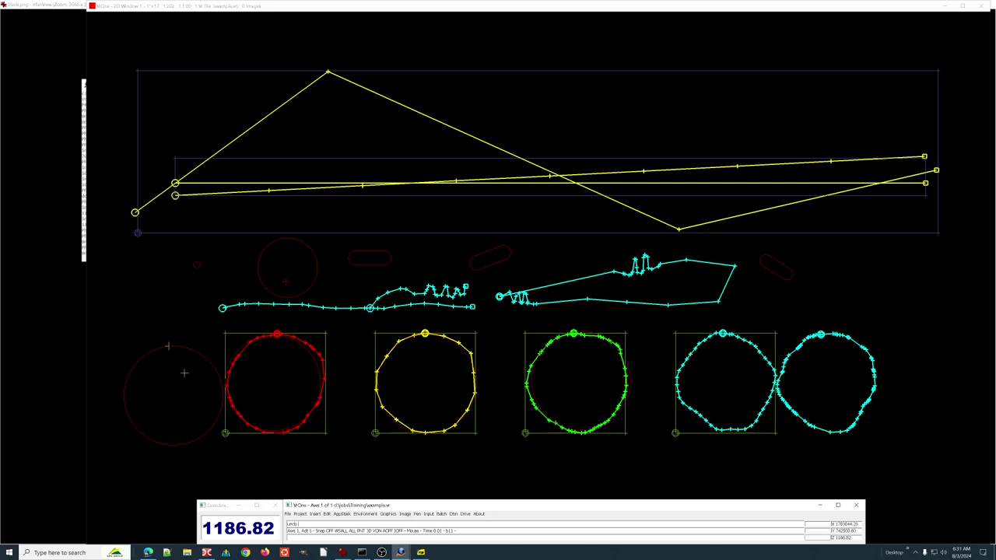
Undo the last five symbol insertions, then redo to bring back the red circle symbols.
key("Return")
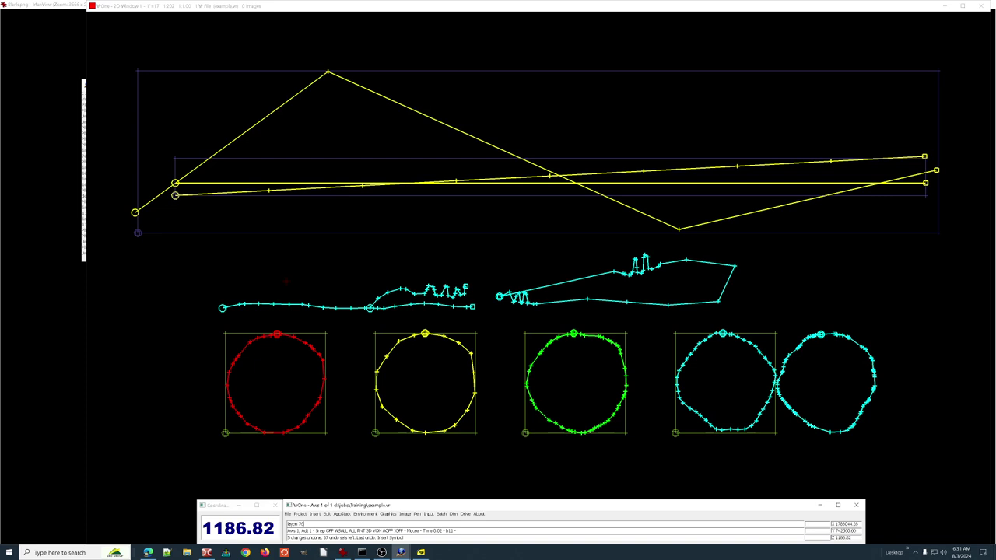
key("Return")
key("Return")
type("redo")
key("Return")
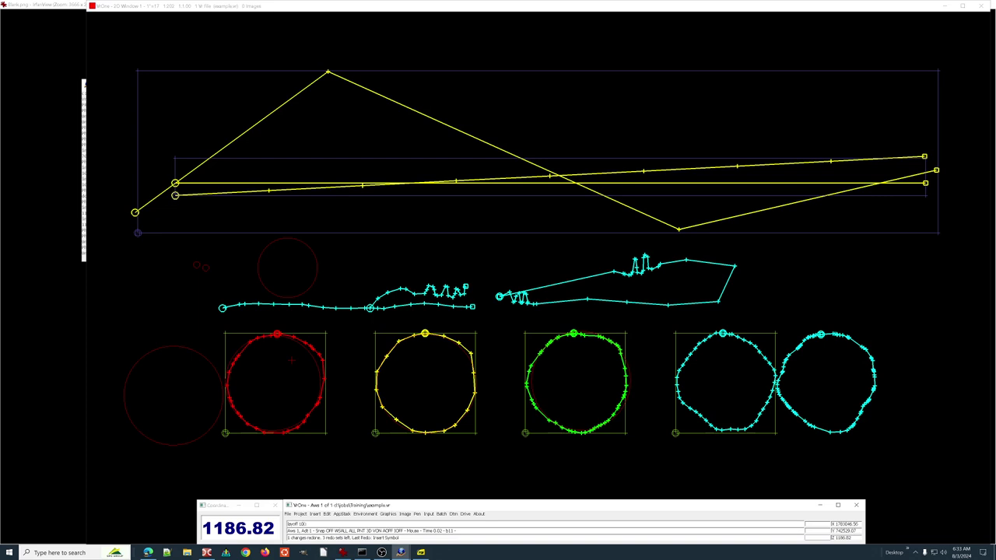
Window-delete the traced circles, curves and dark red circles in the lower drawing area.
key("Return")
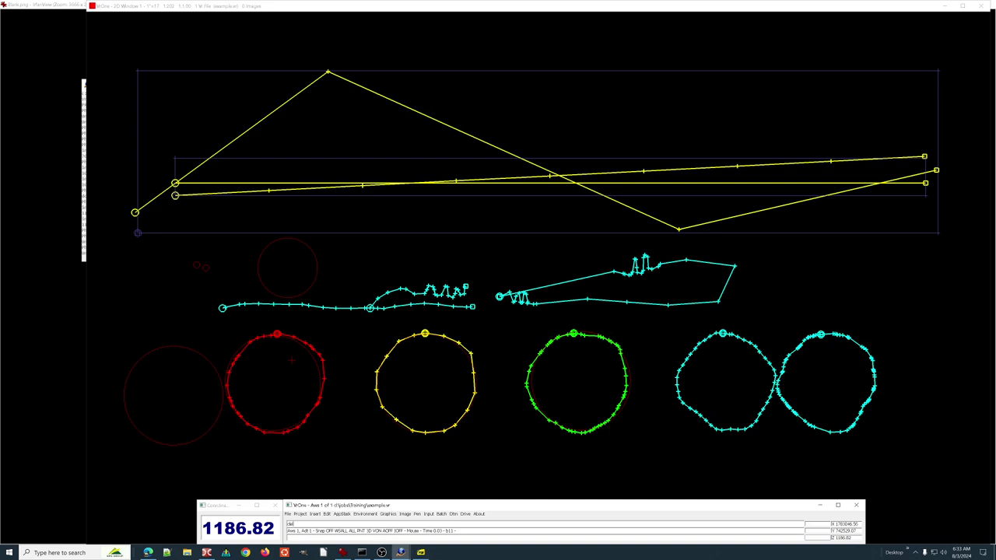
key("Return")
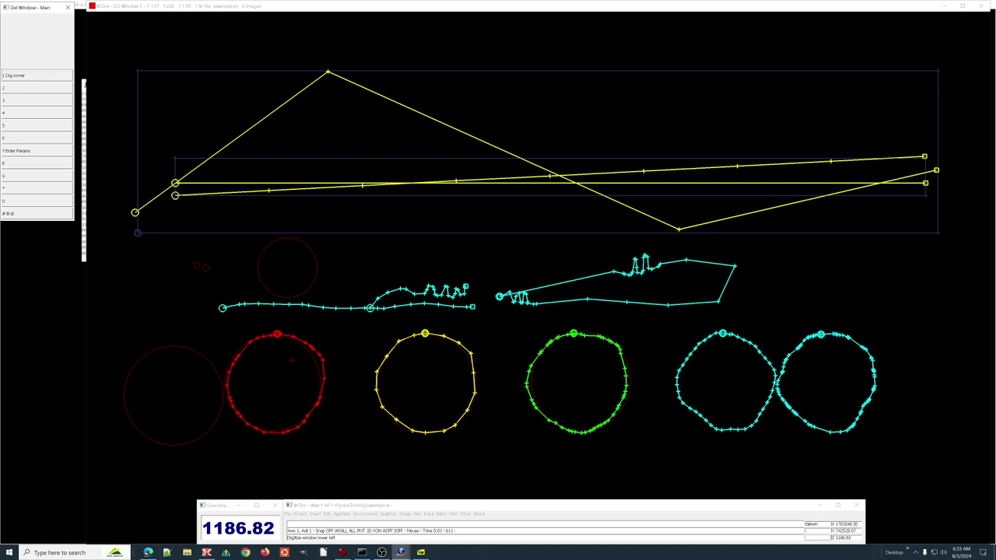
left_click(99, 473)
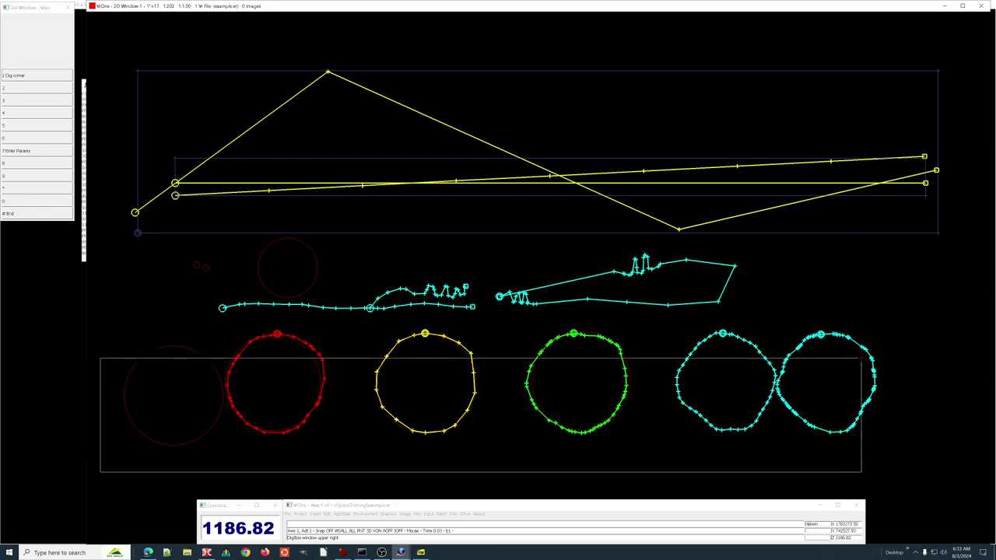
left_click(852, 234)
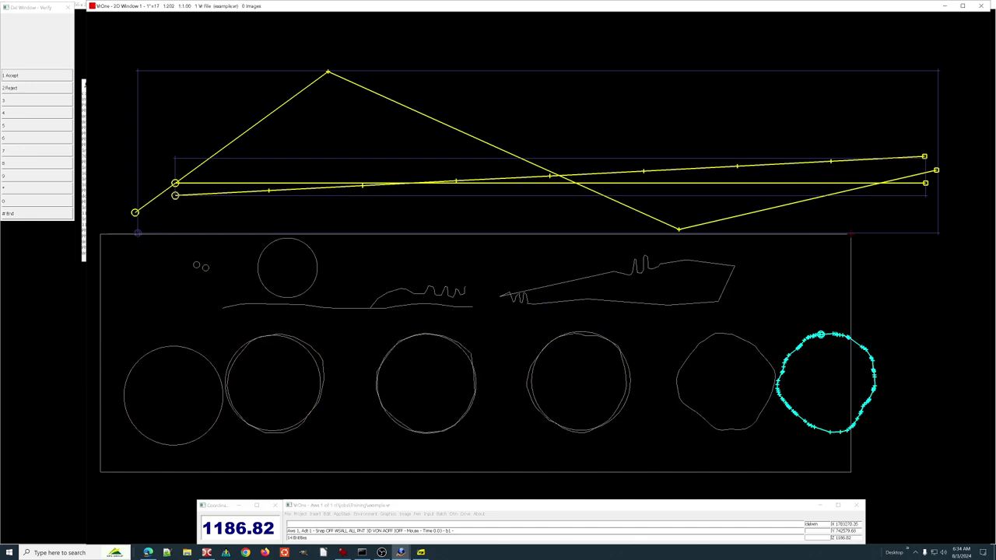
key("1")
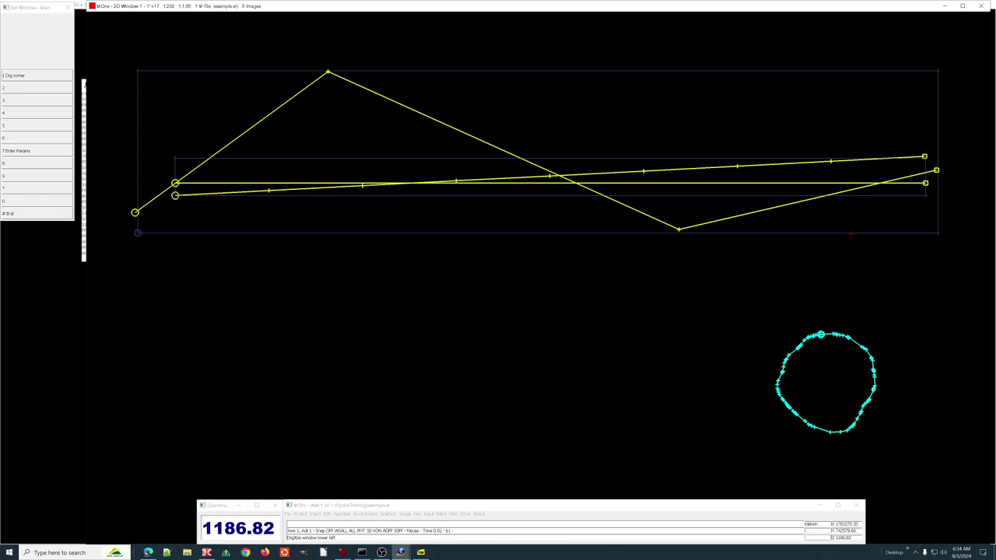
left_click(740, 449)
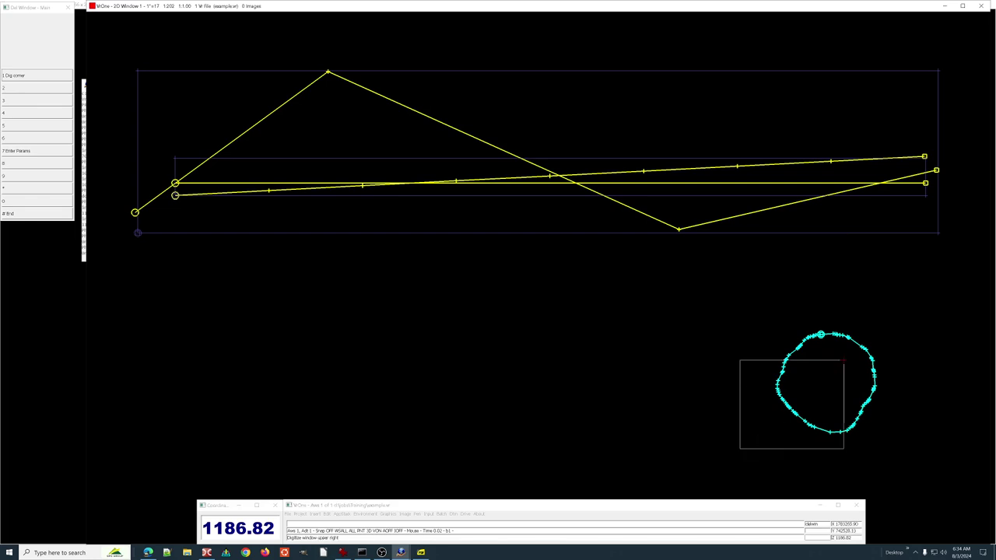
left_click(916, 290)
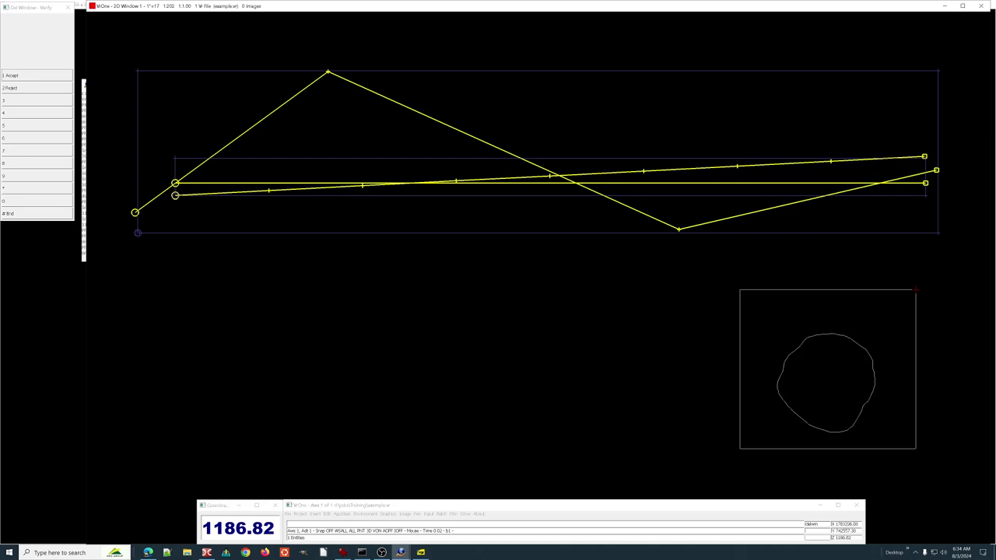
left_click(915, 290)
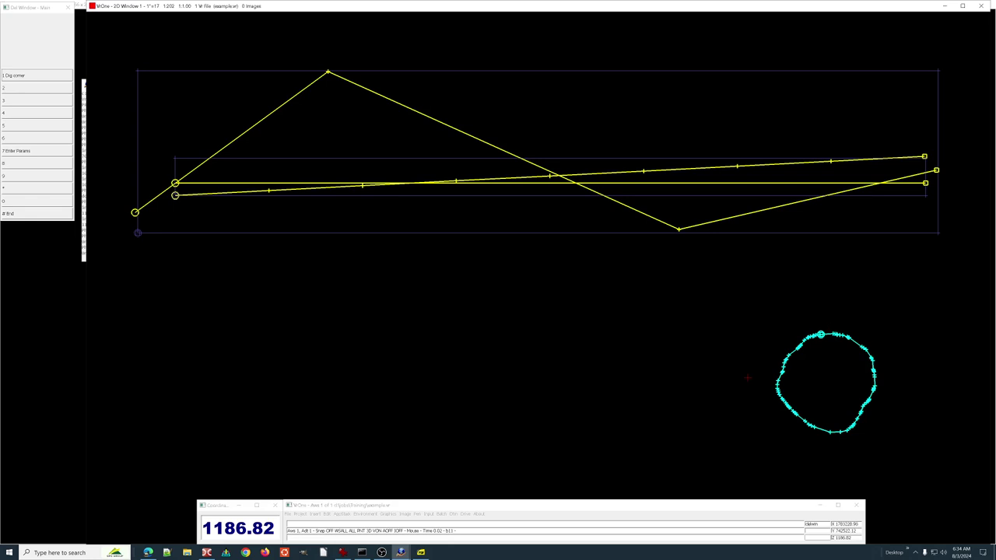
key("Escape")
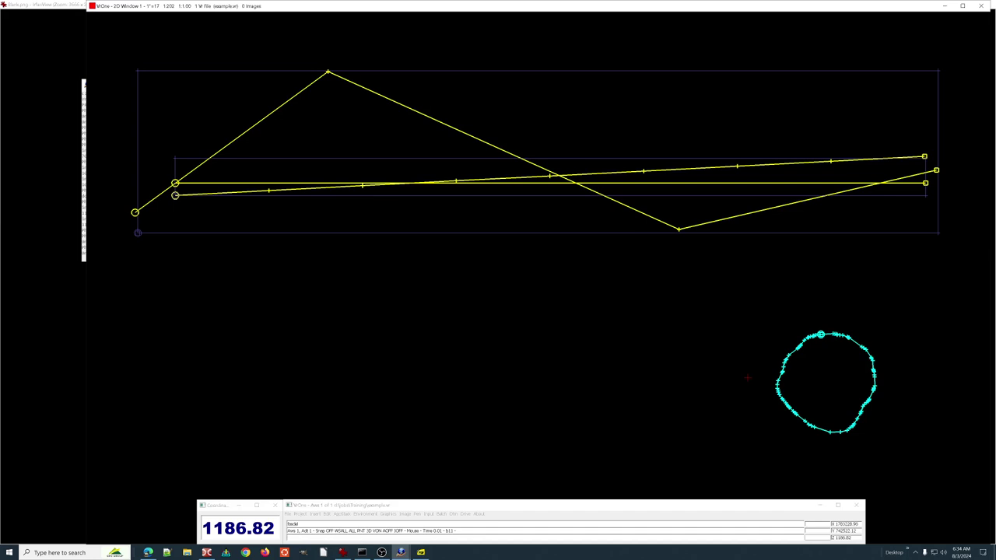
Fast-delete the remaining cyan circle, leaving only the yellow polylines.
key("Delete")
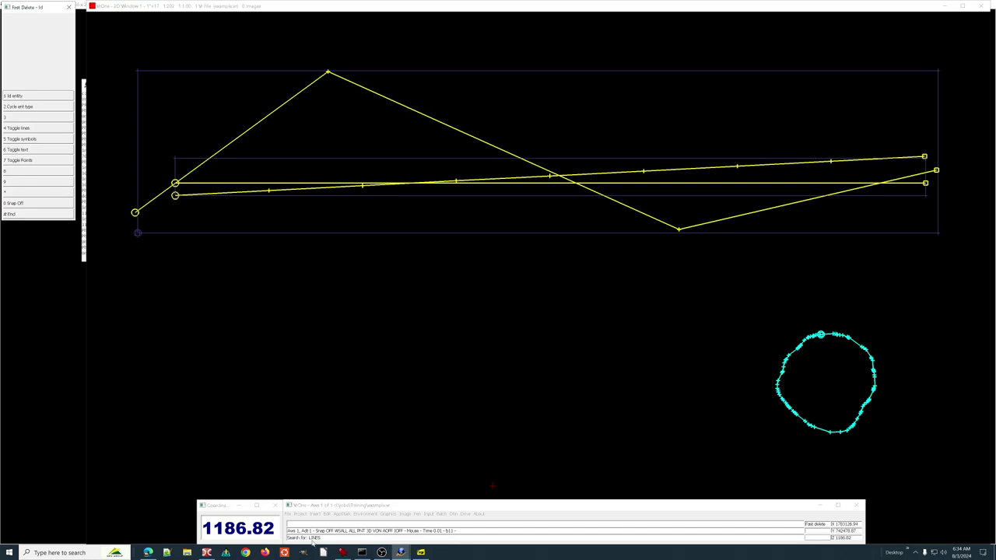
left_click(799, 346)
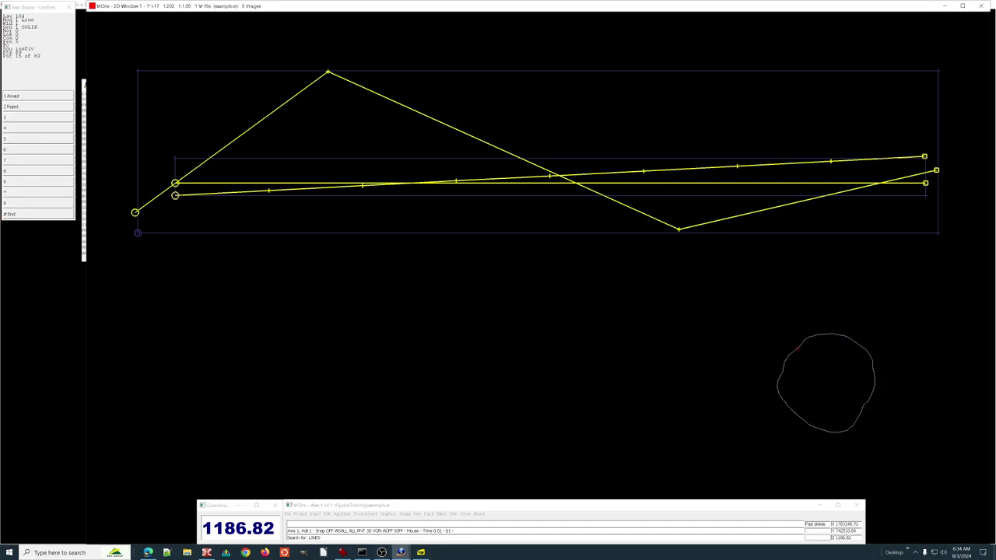
left_click(777, 360)
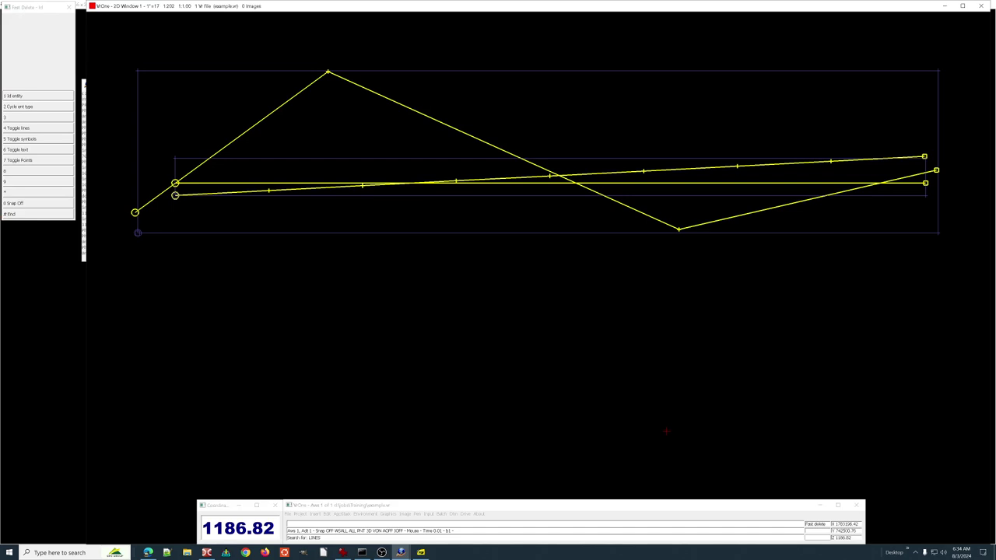
key("Escape")
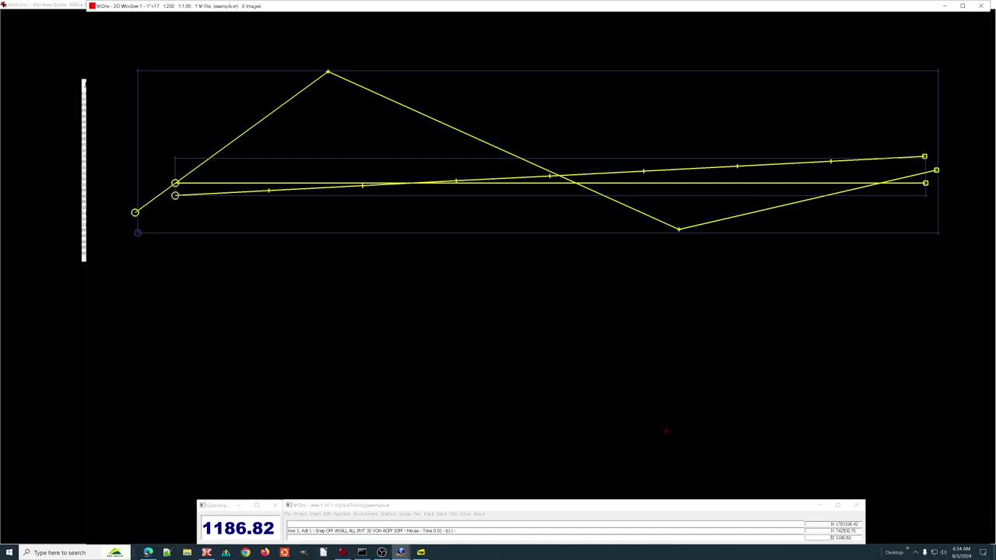